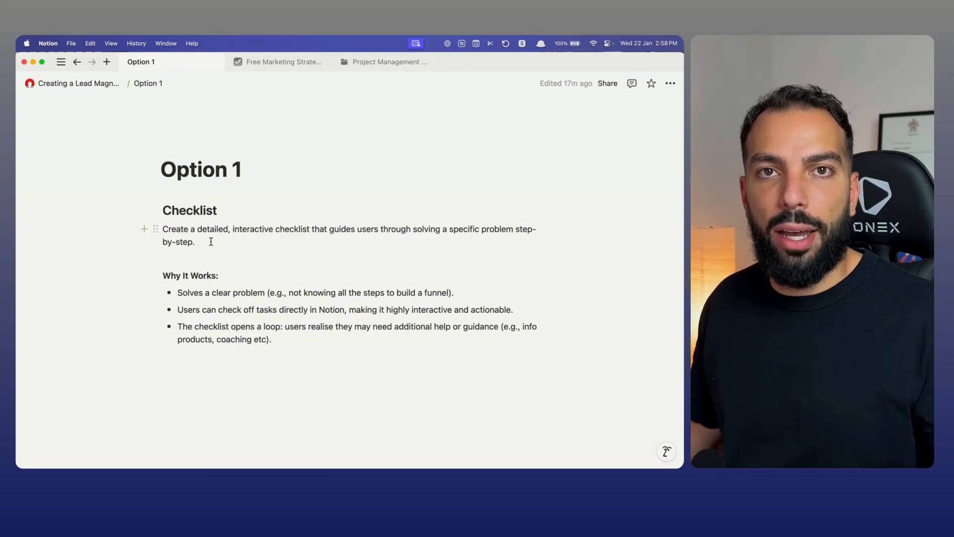
Read through the three "Why It Works" points for the Checklist idea on the Option 1 page.
scroll(229, 251, "down", 1)
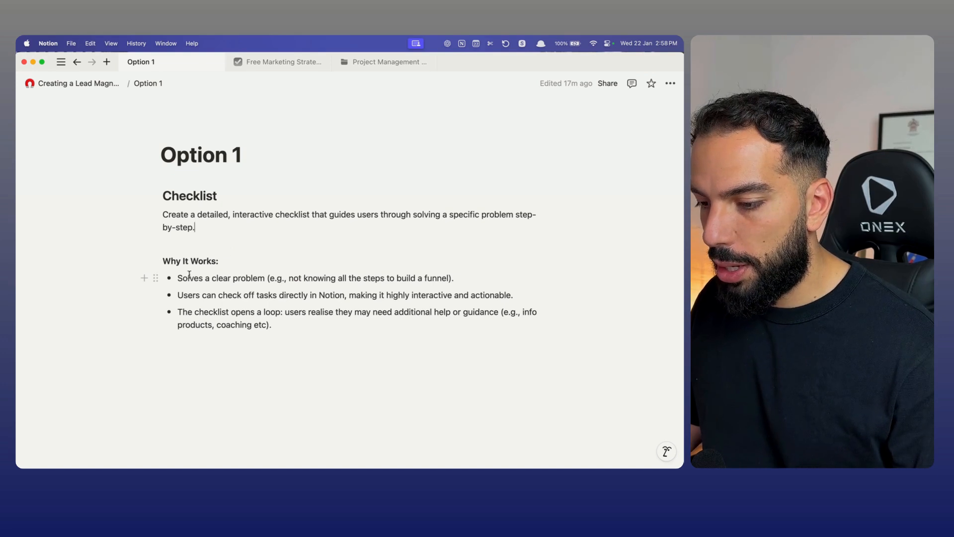
left_click_drag(179, 278, 461, 281)
left_click(460, 281)
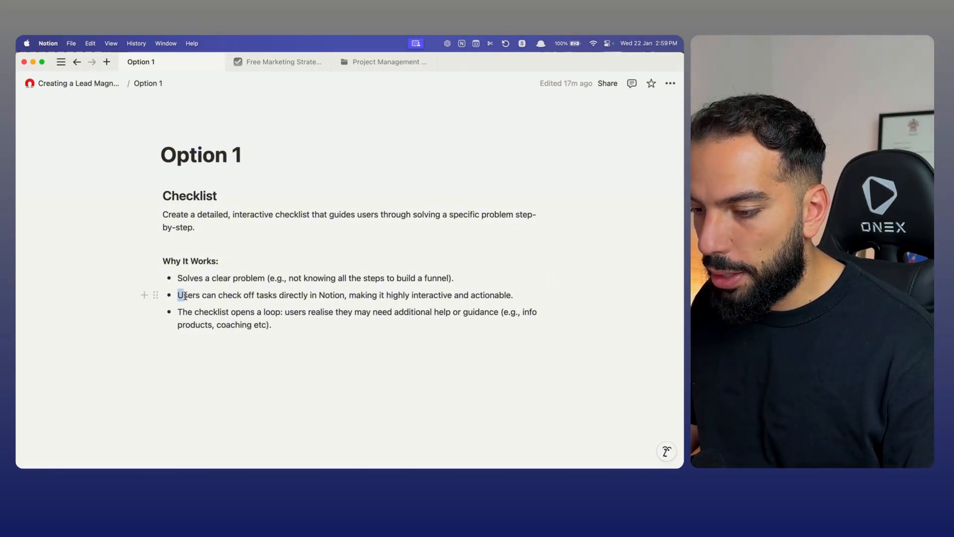
left_click_drag(260, 296, 546, 294)
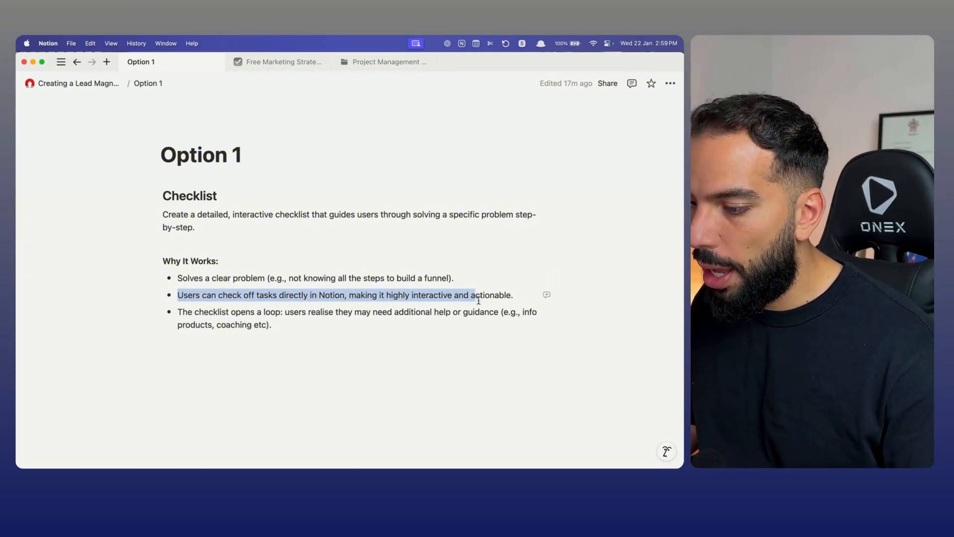
left_click(419, 333)
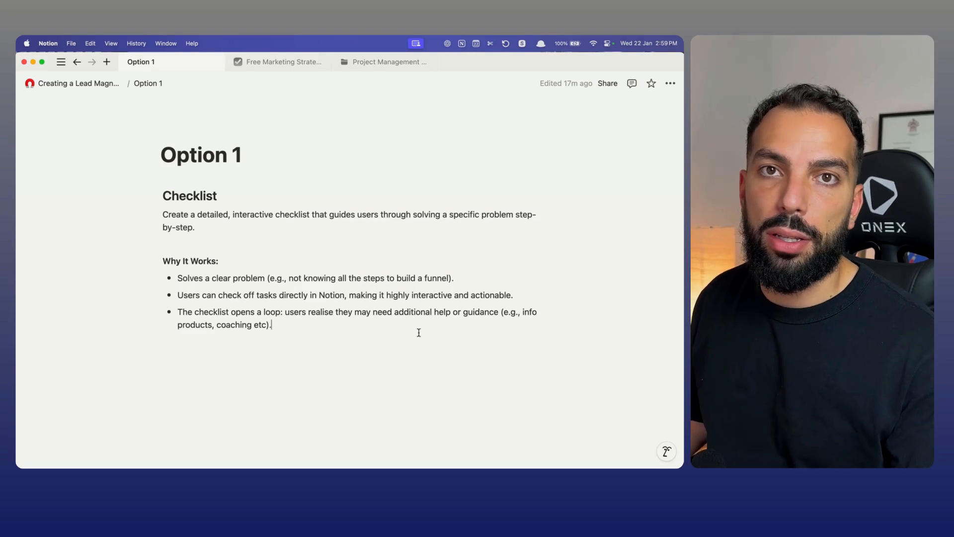
left_click_drag(179, 312, 279, 324)
left_click(281, 323)
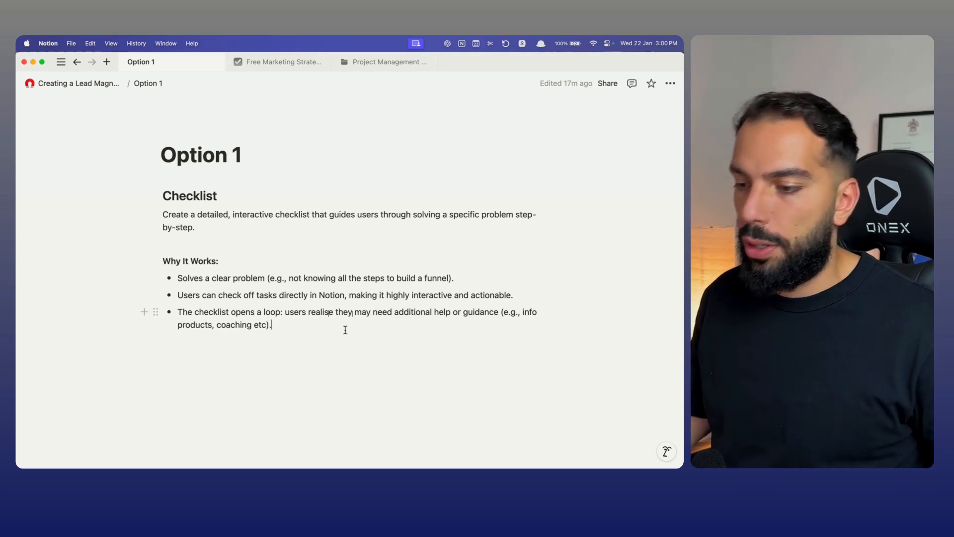
Open the Free Marketing Strategy Checklist page and look over its introduction and checklist table.
left_click(279, 63)
scroll(309, 250, "down", 2)
scroll(309, 250, "down", 5)
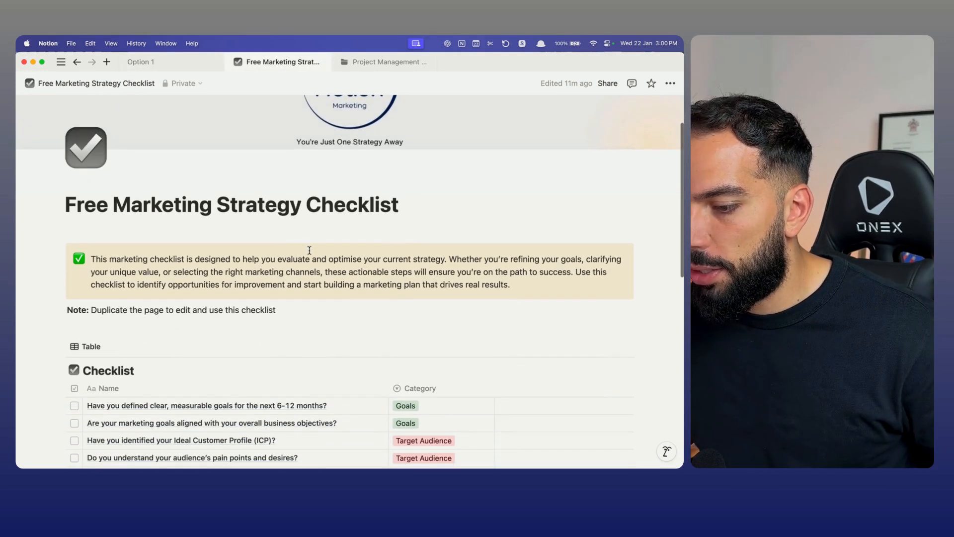
scroll(310, 250, "down", 2)
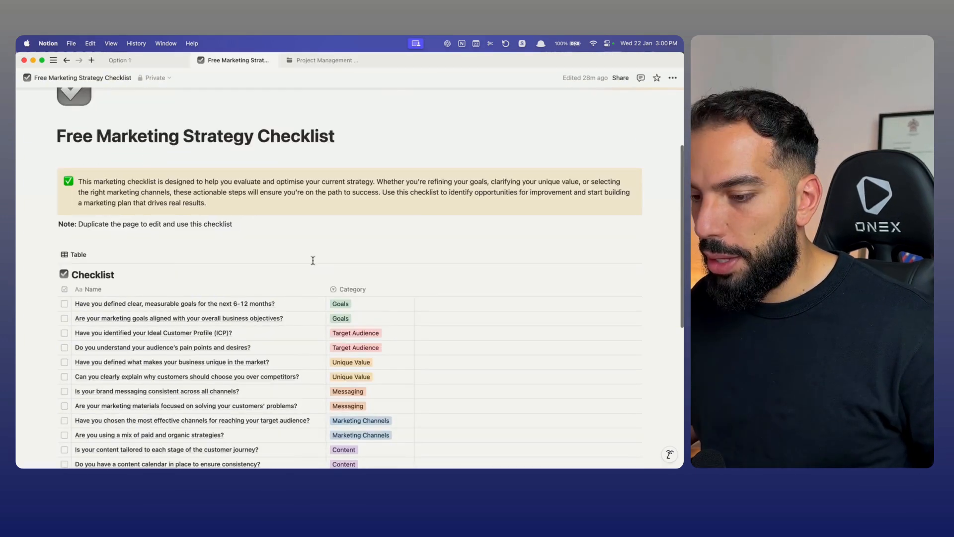
scroll(313, 258, "down", 5)
scroll(314, 265, "down", 3)
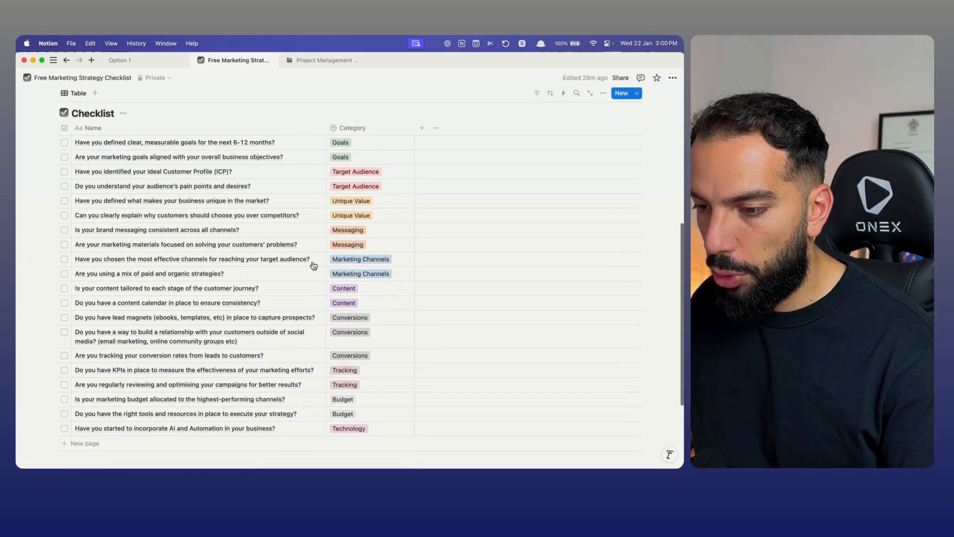
scroll(124, 422, "up", 7)
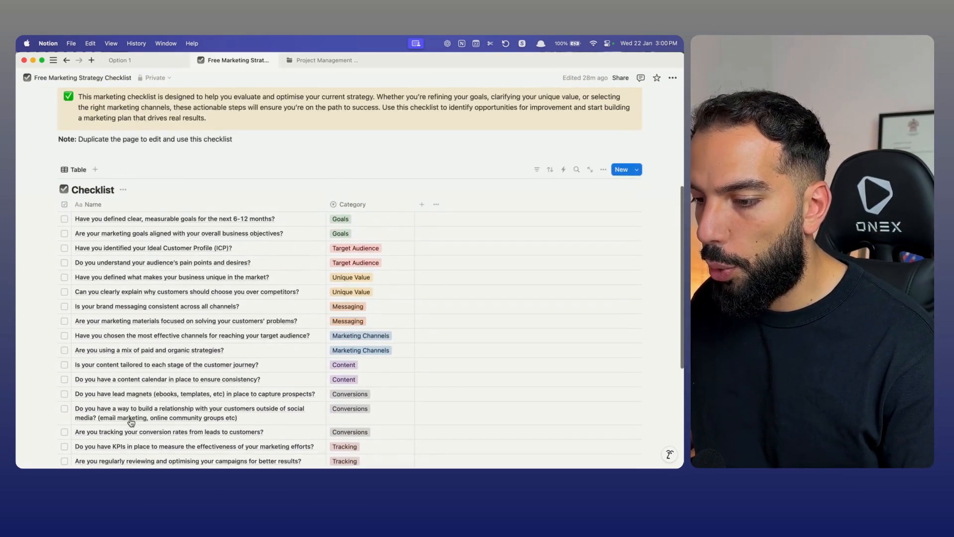
scroll(152, 310, "down", 2)
scroll(152, 310, "down", 2)
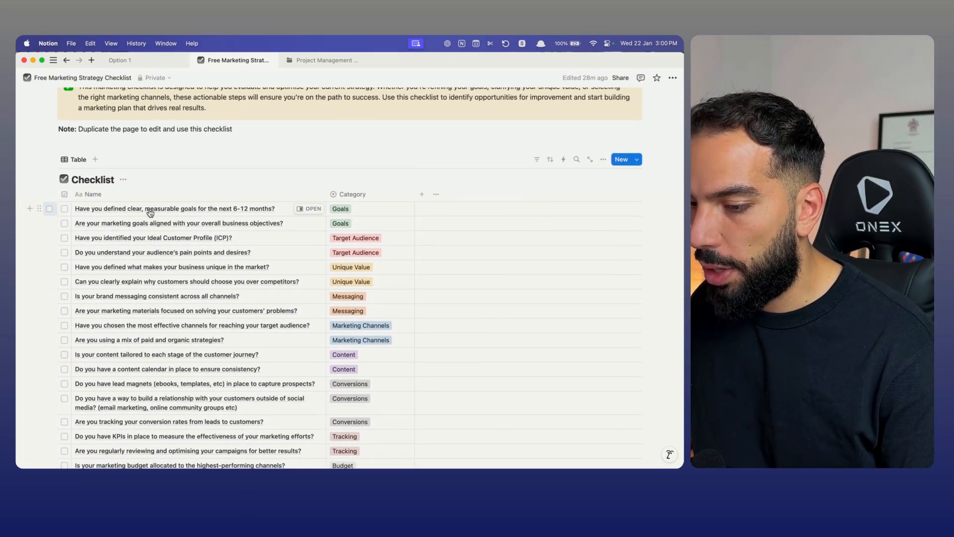
Examine the checklist questions and their category tags at a larger text size.
key("super+equal")
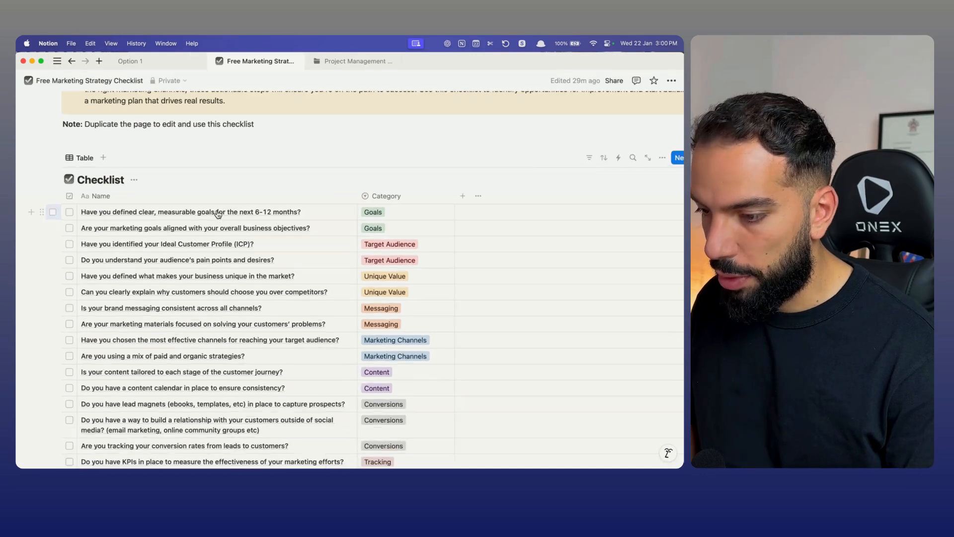
scroll(280, 259, "down", 2)
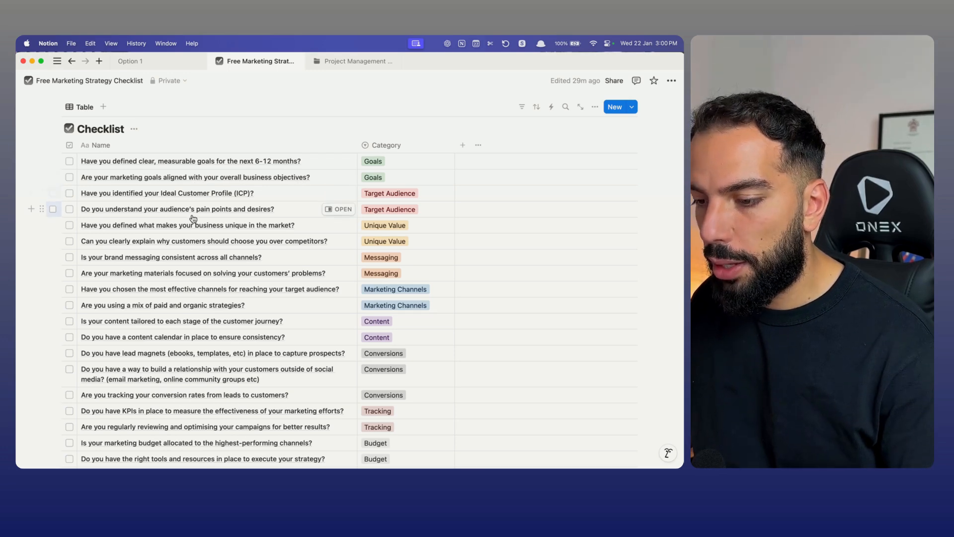
scroll(193, 219, "down", 2)
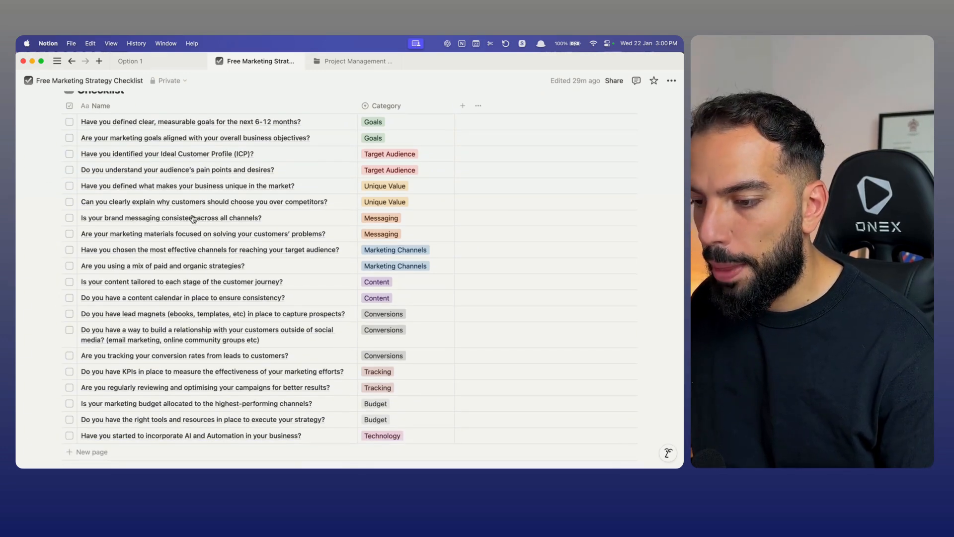
scroll(193, 219, "up", 3)
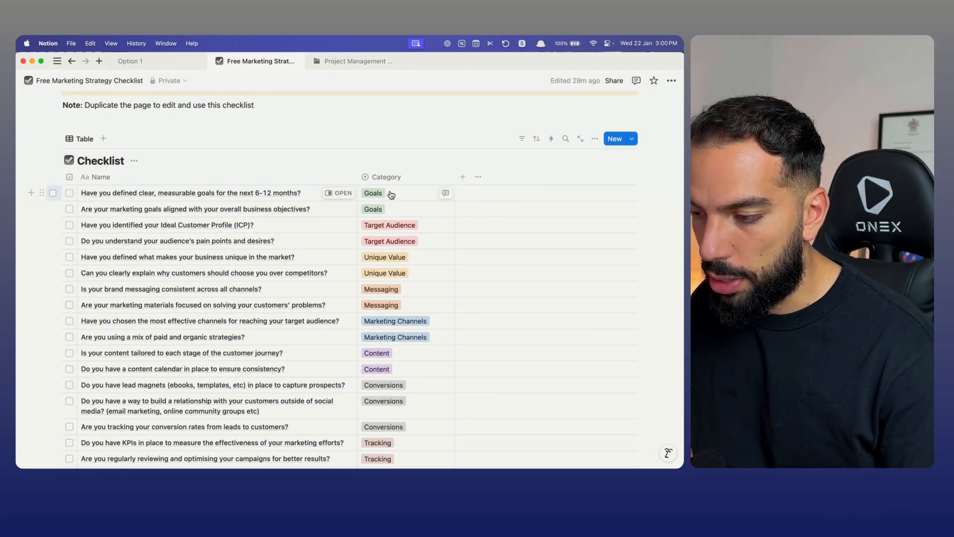
scroll(394, 198, "down", 1)
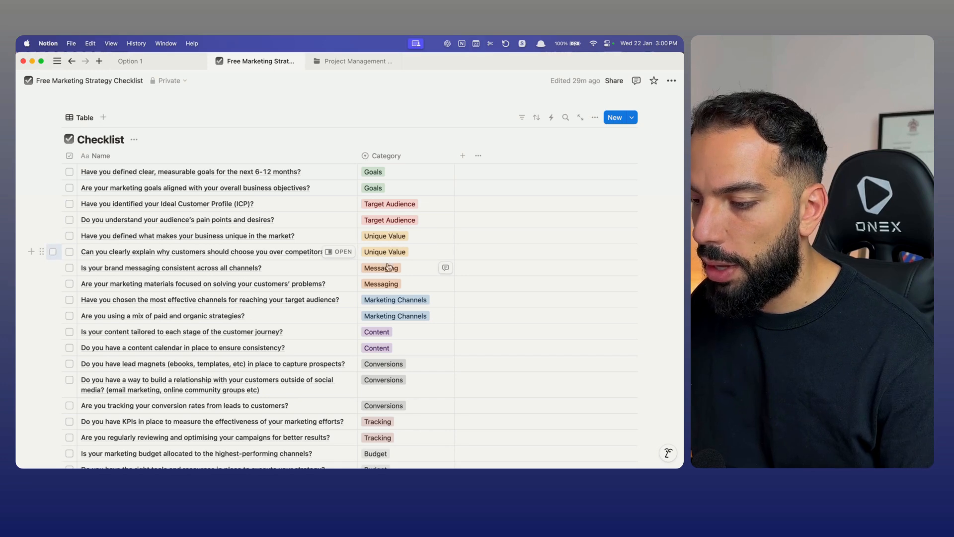
scroll(386, 268, "down", 1)
scroll(384, 279, "down", 1)
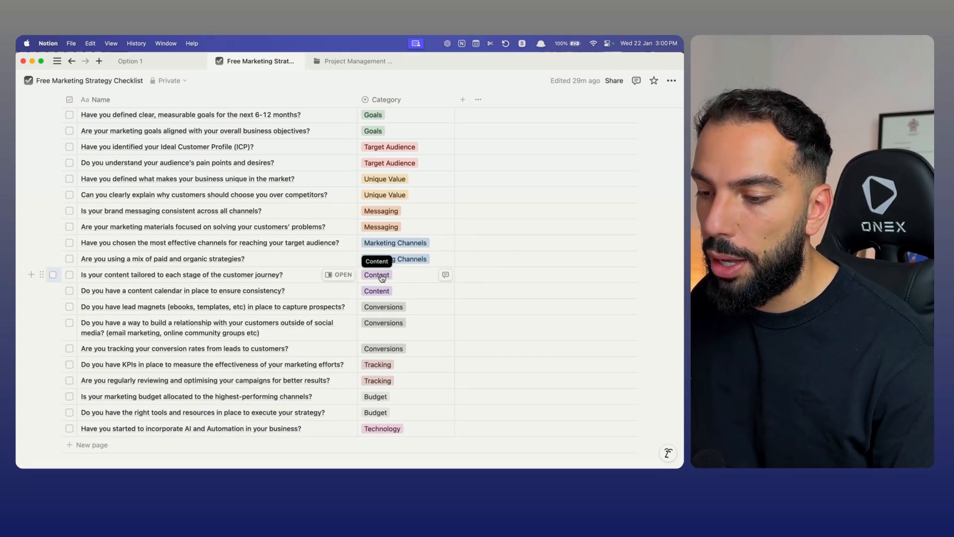
scroll(328, 209, "up", 2)
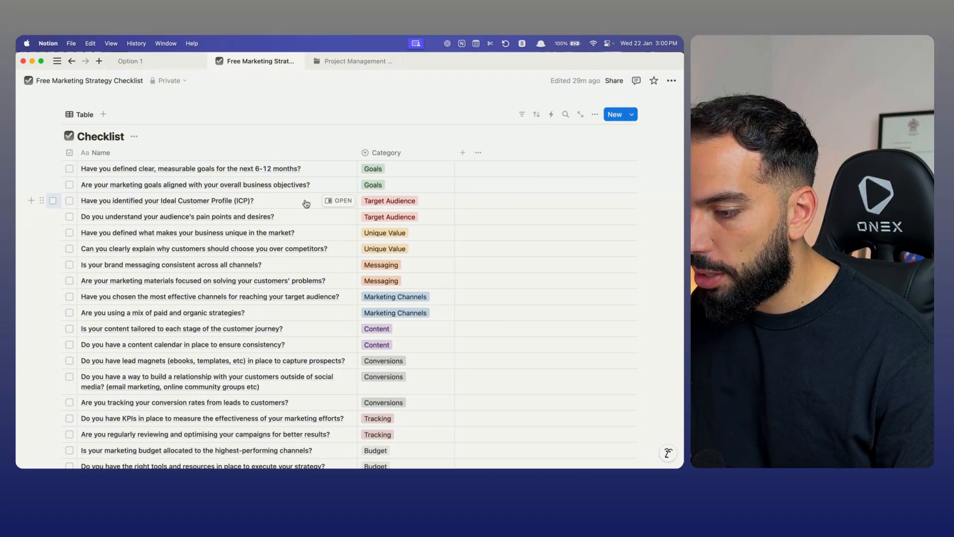
Try out a short note in the body of the first checklist question's page, clear it and close the page.
left_click(339, 170)
left_click(454, 287)
type("takw notes")
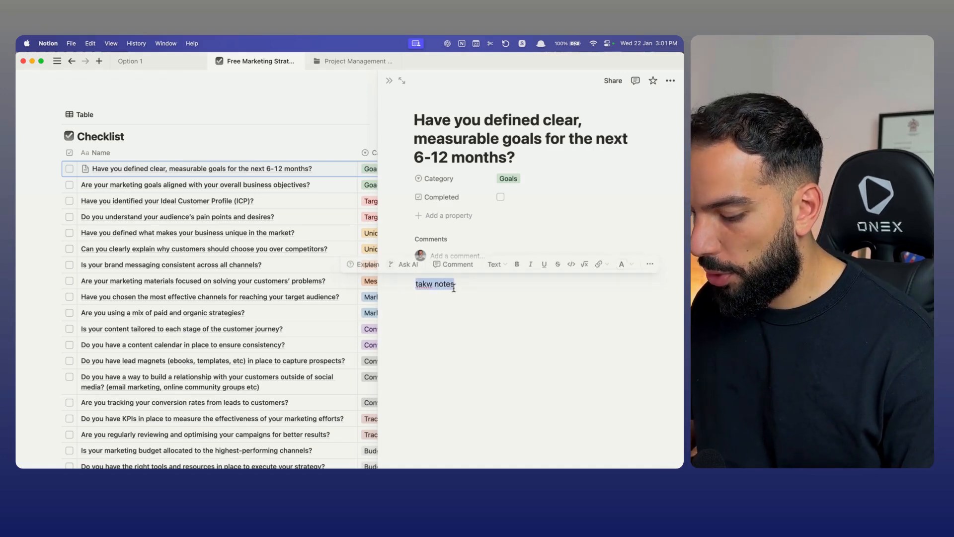
key("BackSpace")
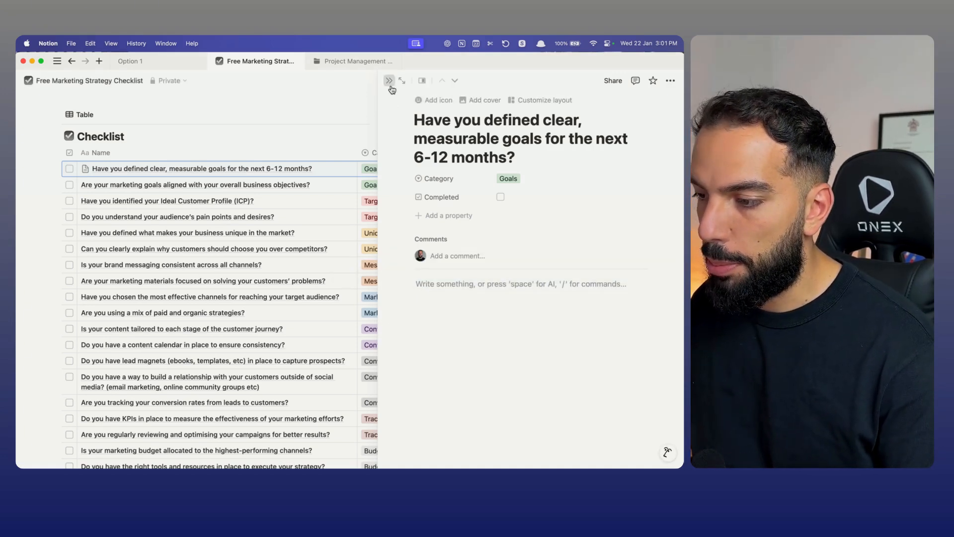
left_click(390, 81)
Insert a new database table in the empty space below the existing checklist table.
scroll(268, 175, "down", 4)
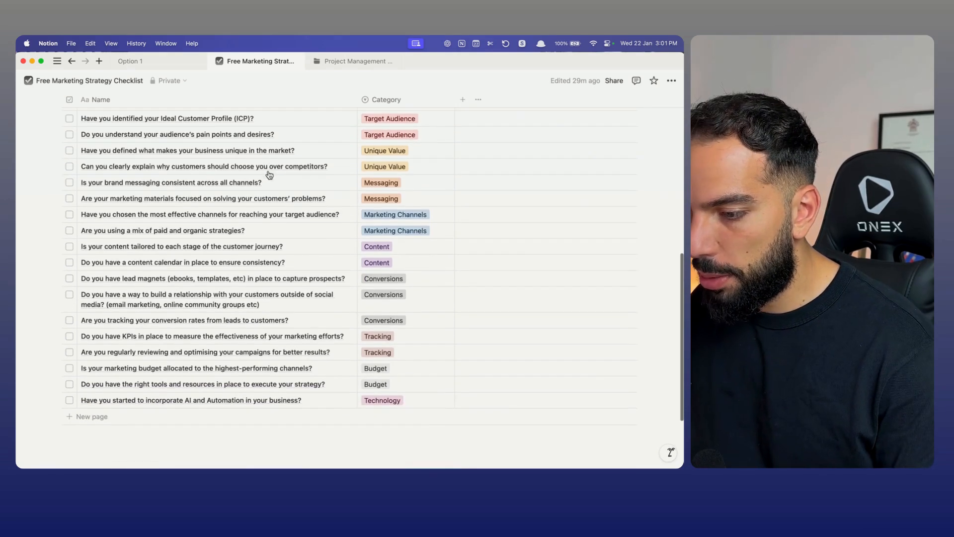
scroll(269, 175, "up", 5)
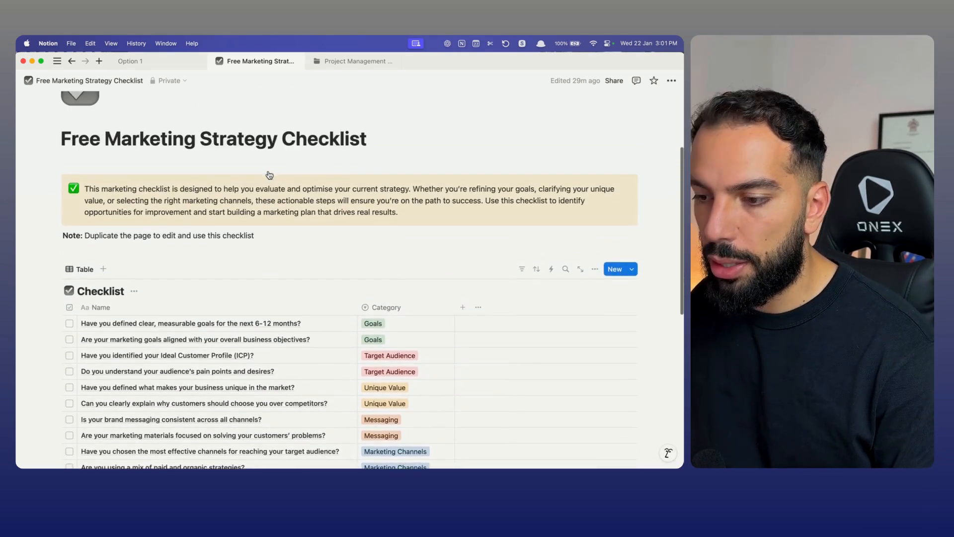
scroll(281, 264, "down", 5)
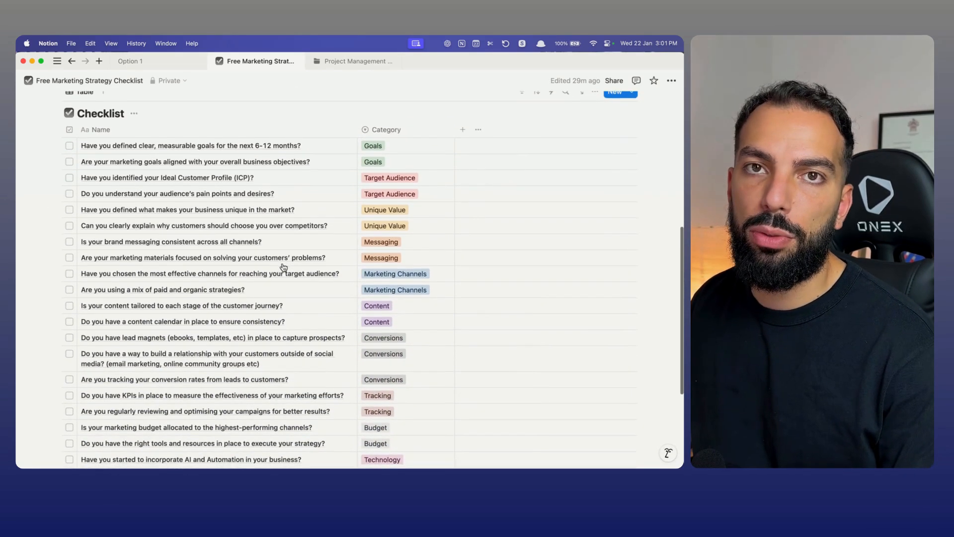
scroll(287, 284, "down", 3)
left_click(177, 378)
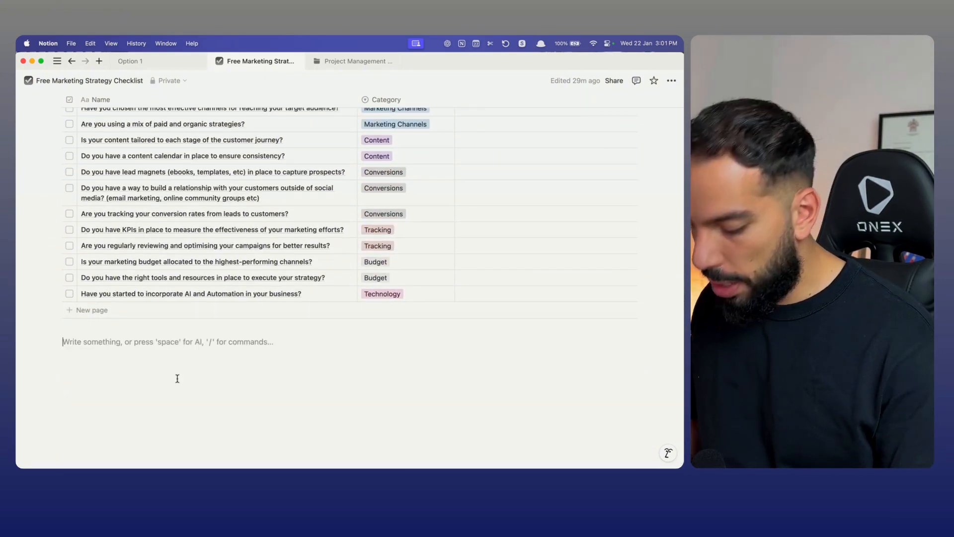
type("/")
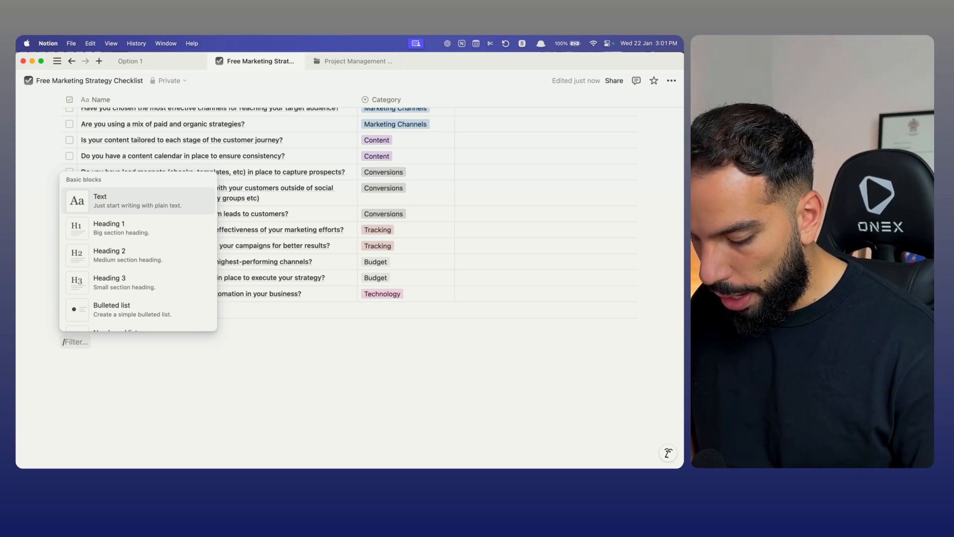
type("in;l")
key("BackSpace")
key("BackSpace")
key("BackSpace")
type("data")
left_click(147, 200)
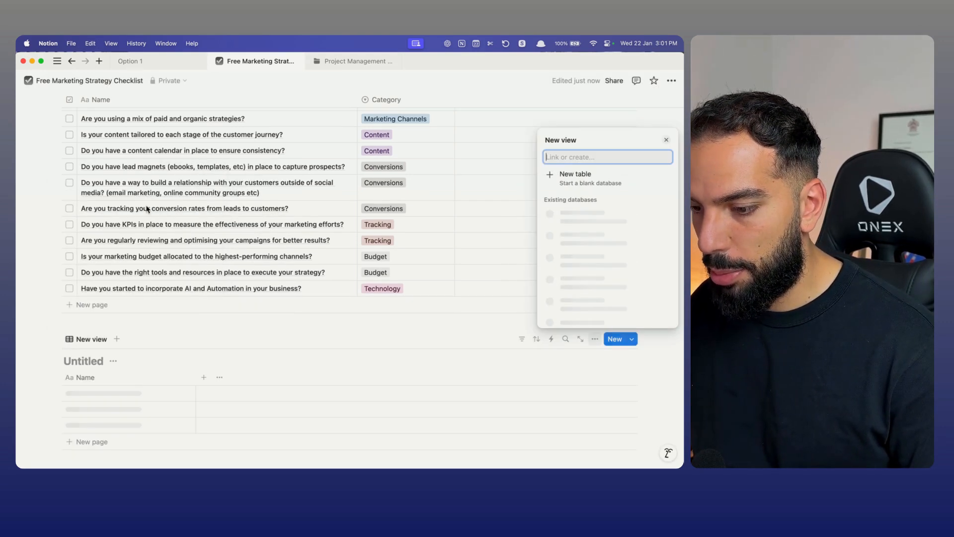
Title the new database "Checklist" and add "Do you have goals" as its first entry.
left_click(86, 360)
type("Checklist")
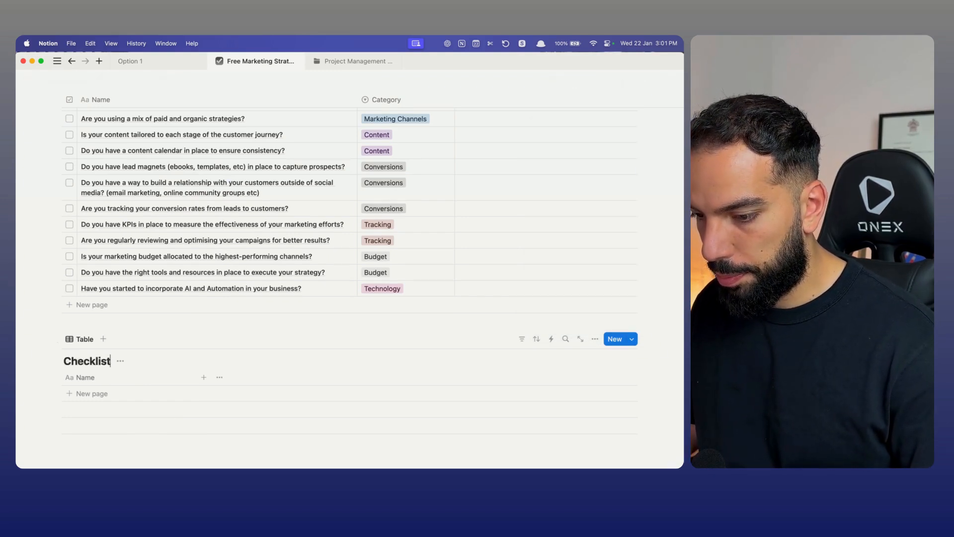
left_click(87, 394)
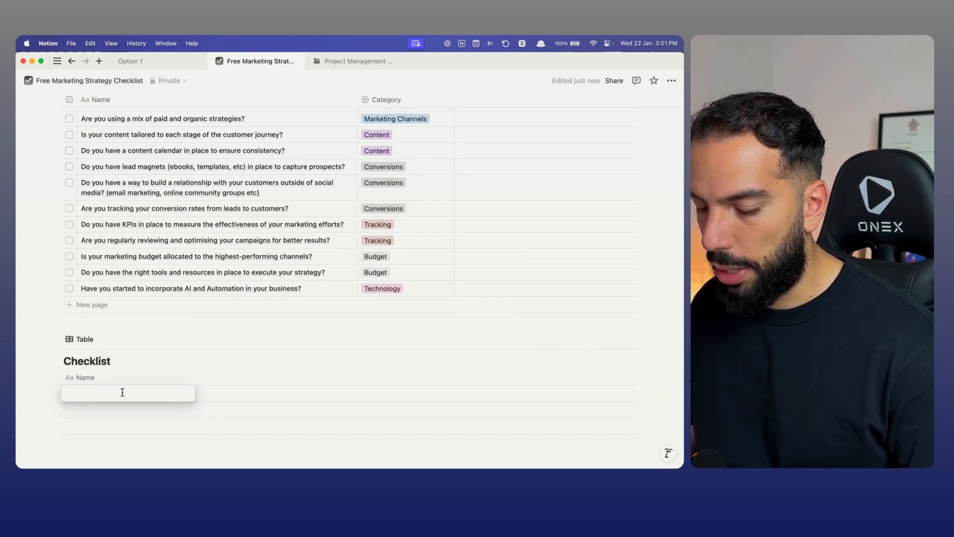
type("Do")
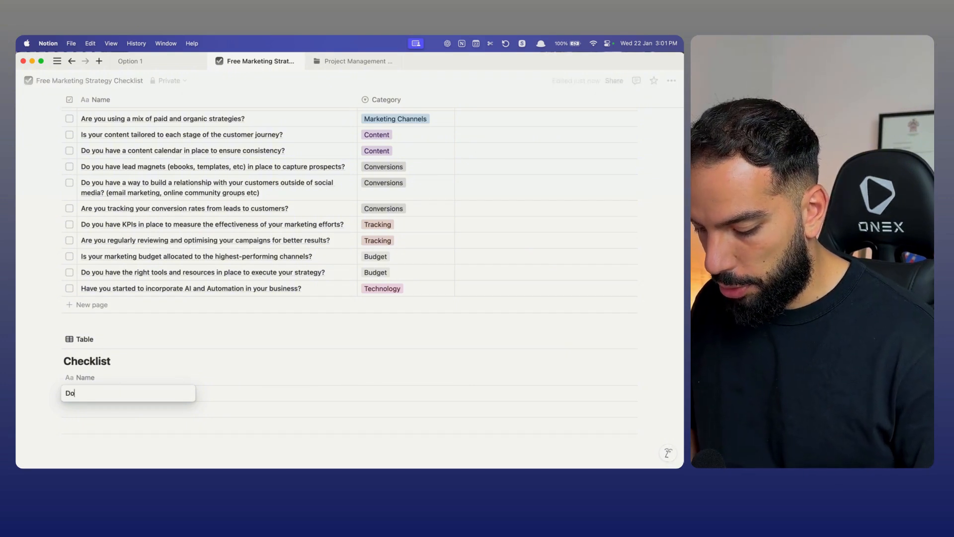
type(" you ha")
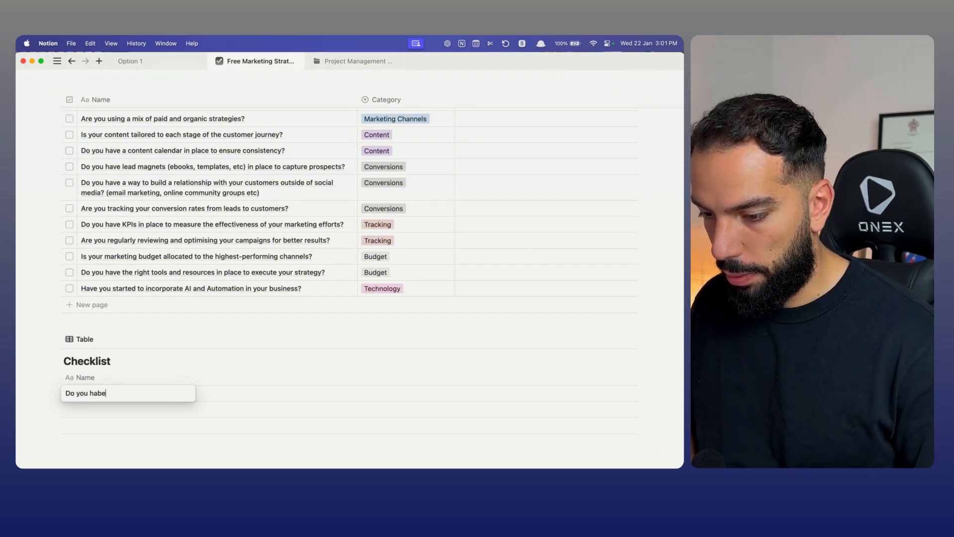
type("ve goals")
key("Return")
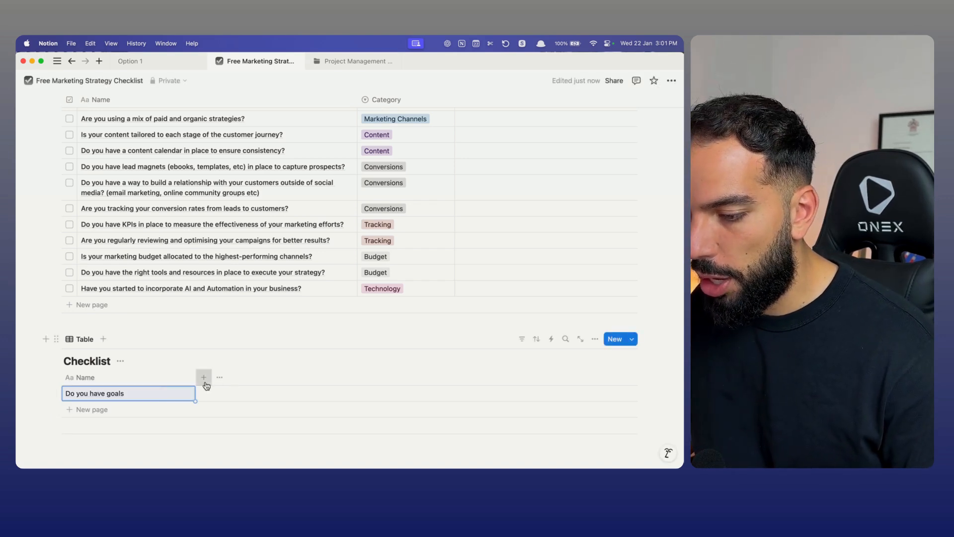
Add a Select property named "Category" to the new Checklist database.
left_click(204, 377)
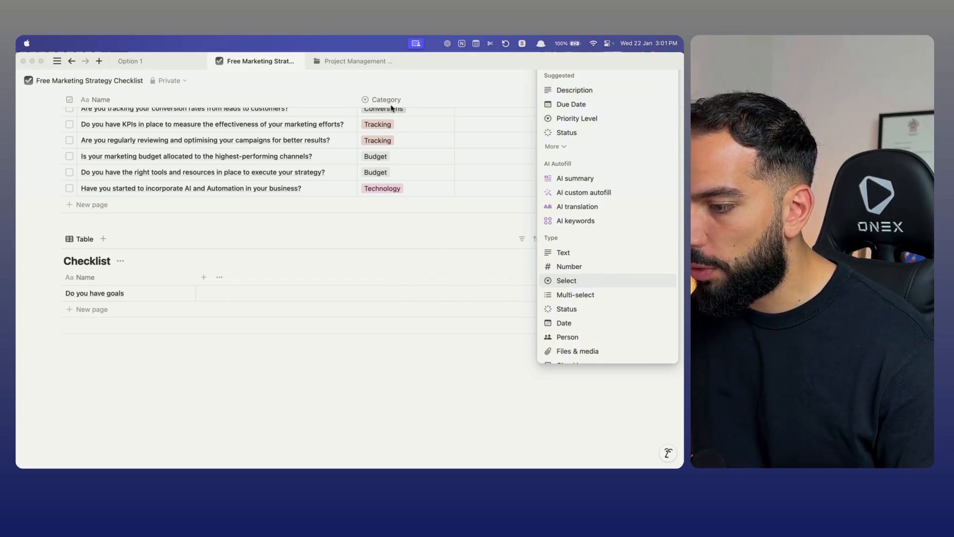
left_click(594, 282)
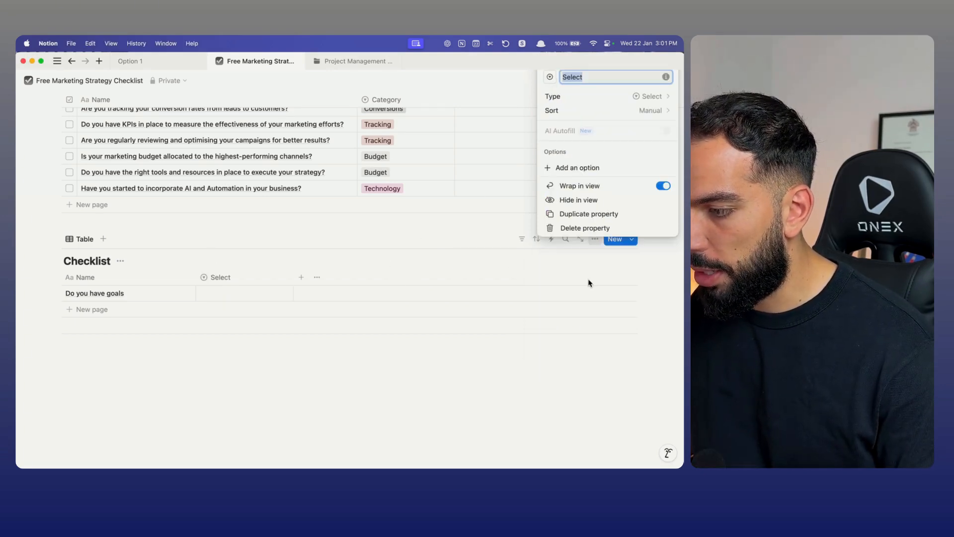
left_click(592, 102)
left_click(600, 195)
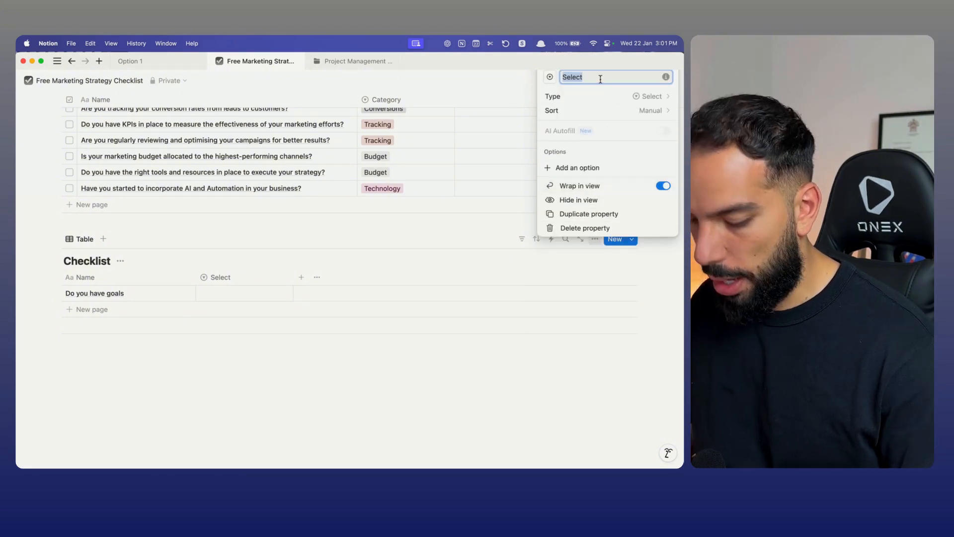
type("Category")
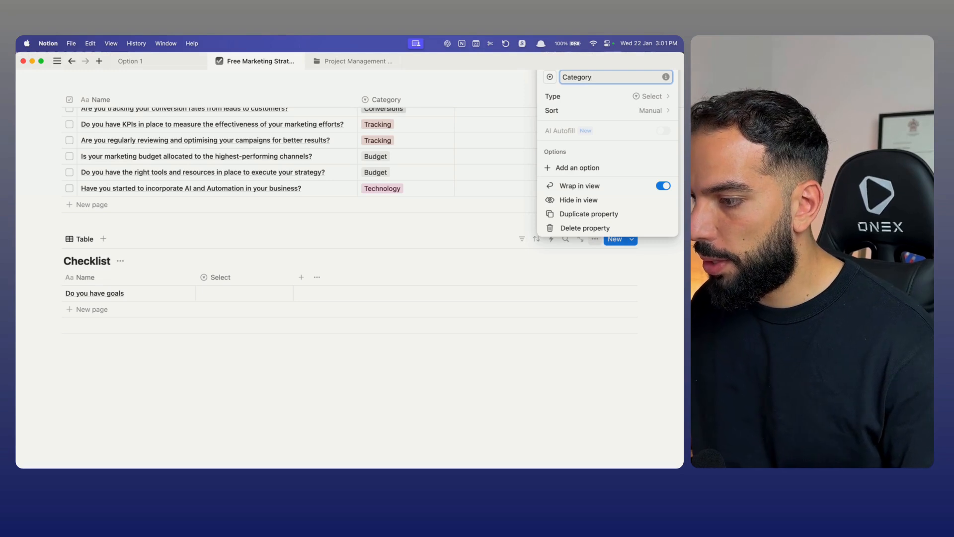
Add the options "Marketing", "Content" and "Strategy" to the new Checklist database's Category property.
left_click(582, 166)
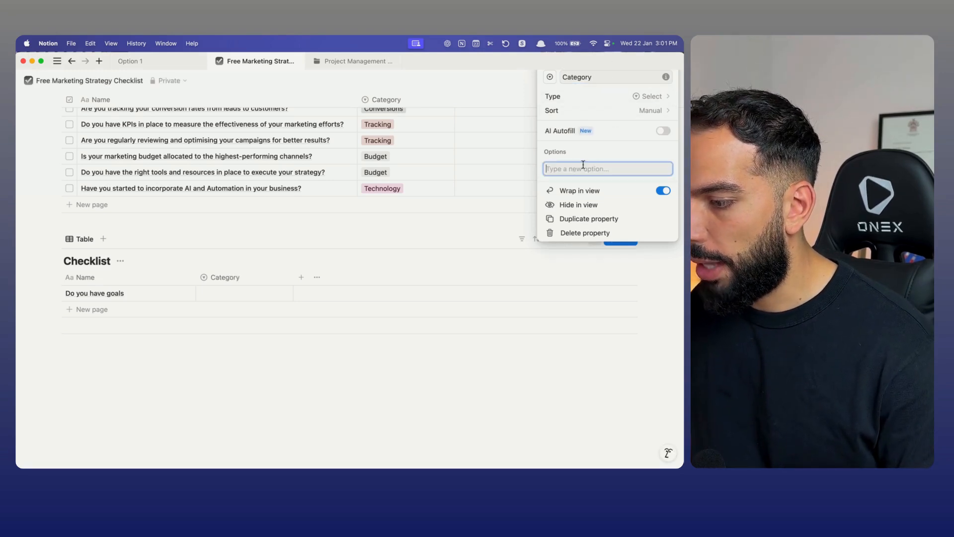
type("Mark")
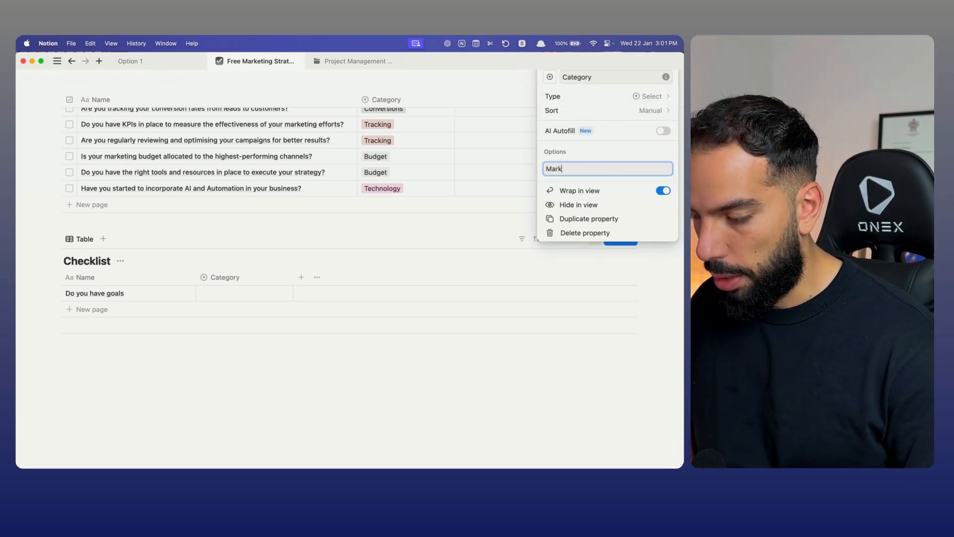
type("eting")
key("Return")
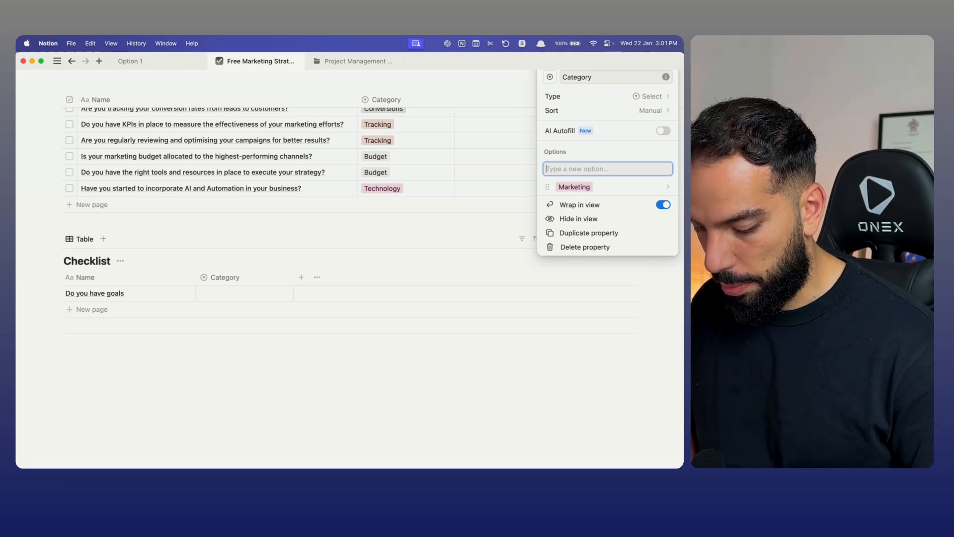
type("Content")
key("Return")
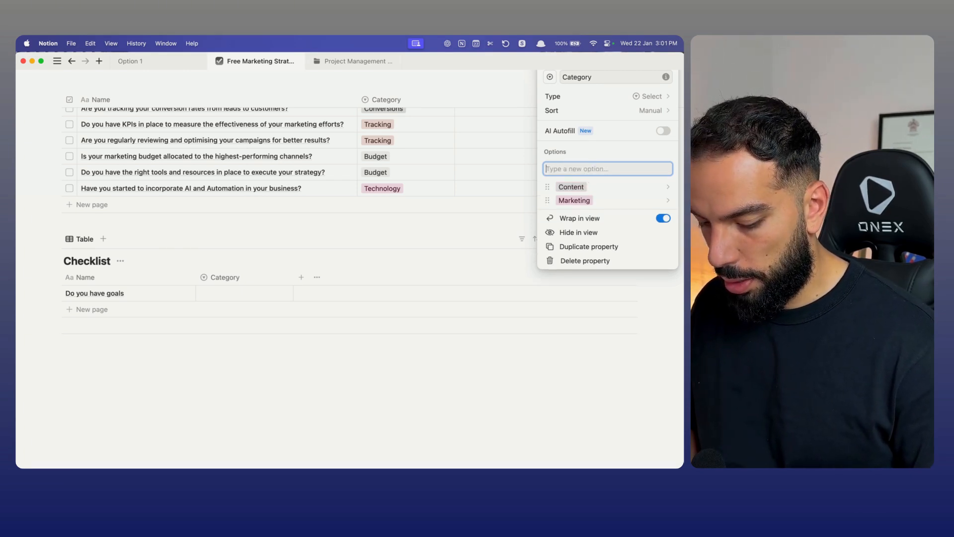
type("Strategy")
key("Return")
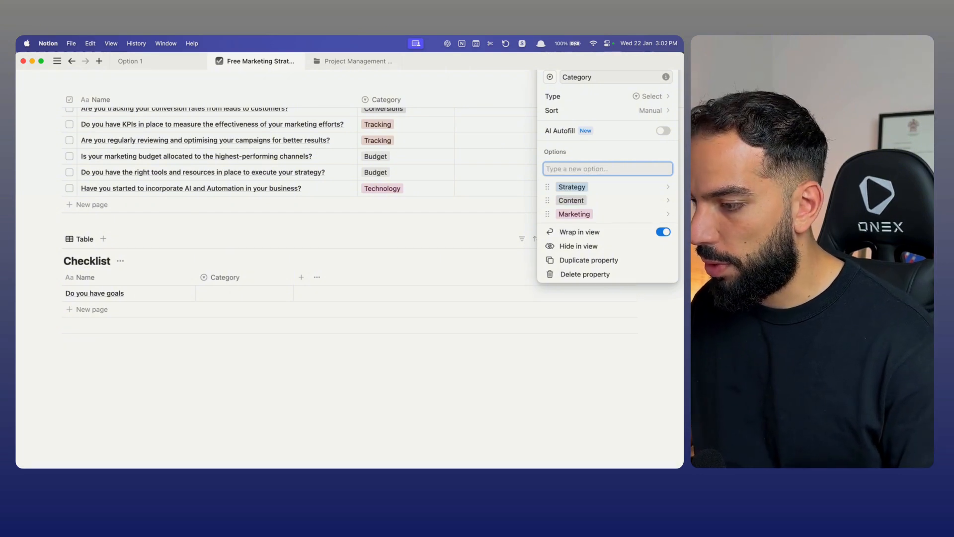
key("Escape")
Assign the Strategy category to the "Do you have goals" entry, and switch it to Content.
left_click(229, 301)
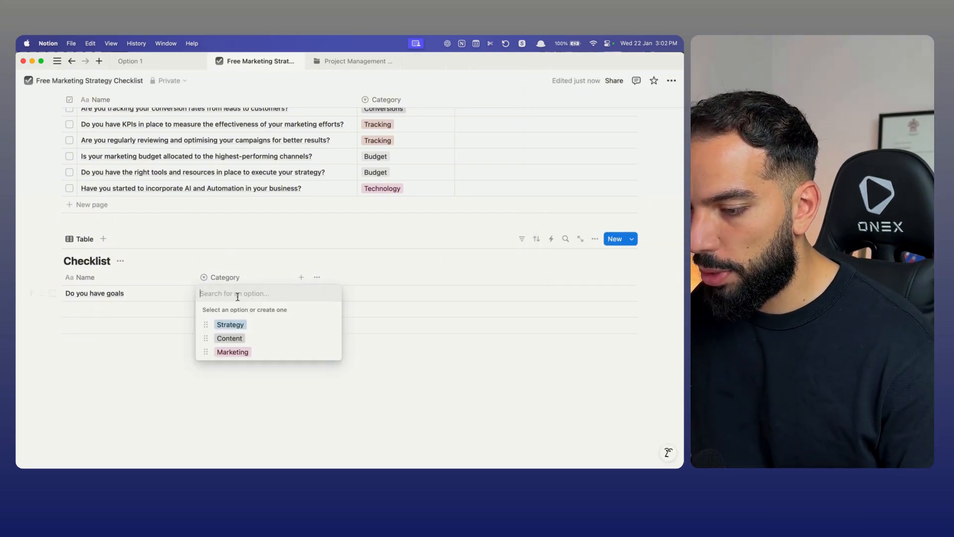
left_click(222, 324)
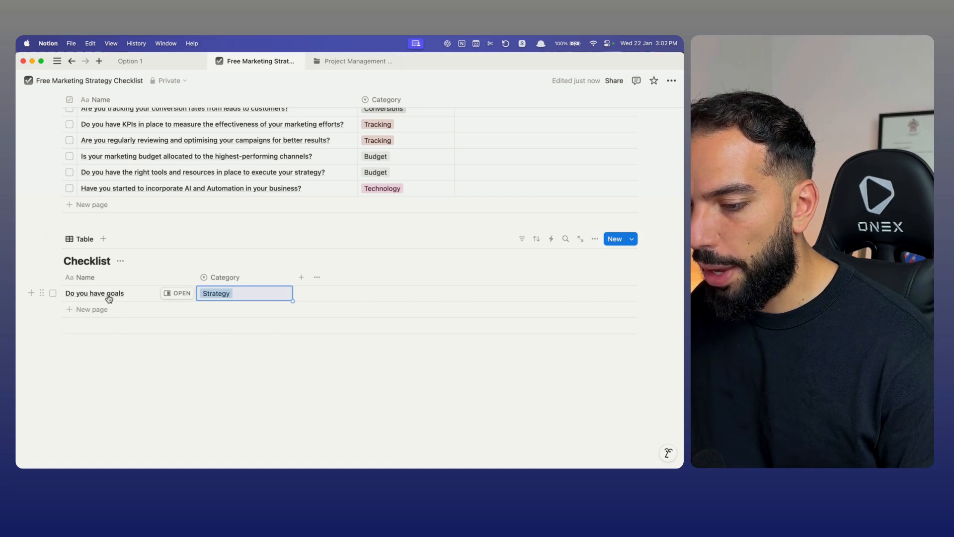
left_click(241, 295)
left_click(230, 339)
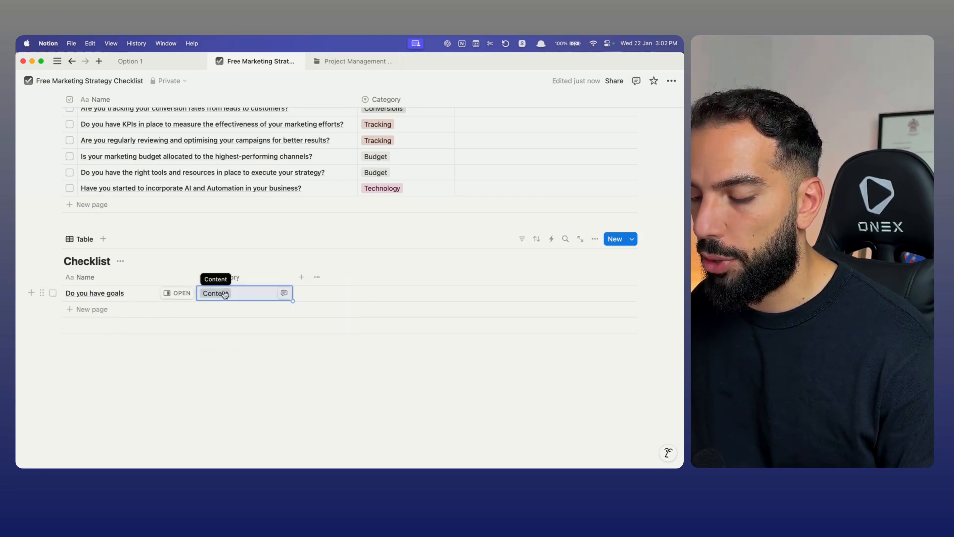
Look through the property types available for the new Checklist database without adding one.
left_click(301, 277)
scroll(605, 308, "down", 4)
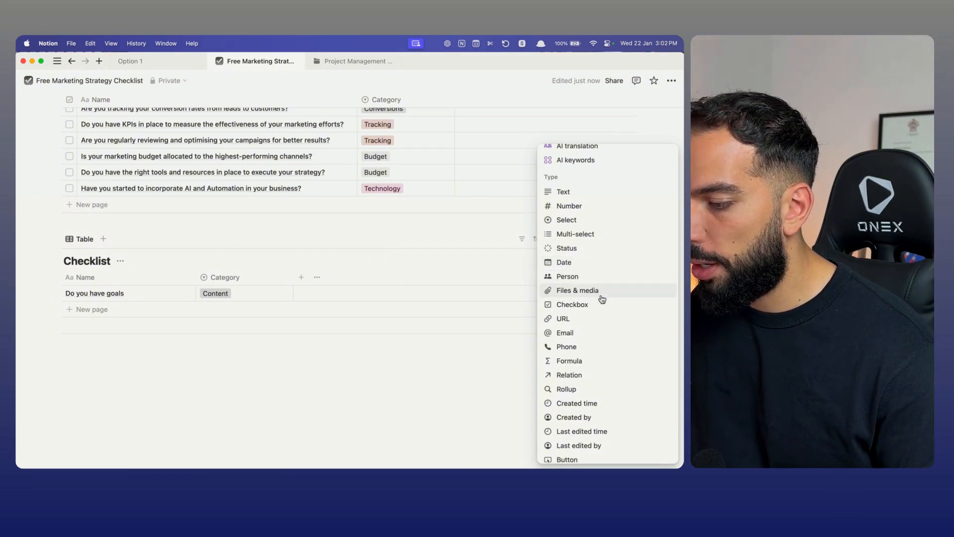
scroll(601, 294, "down", 1)
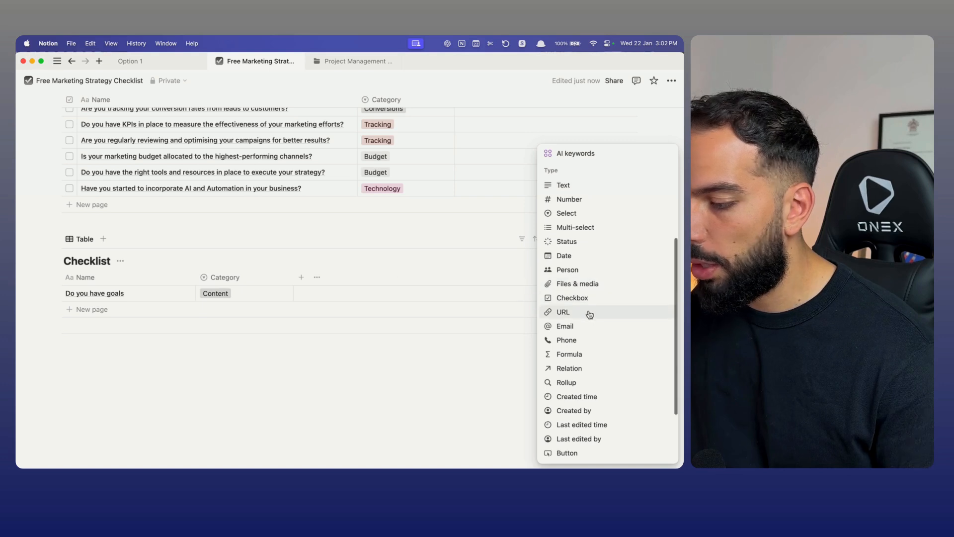
scroll(590, 309, "down", 4)
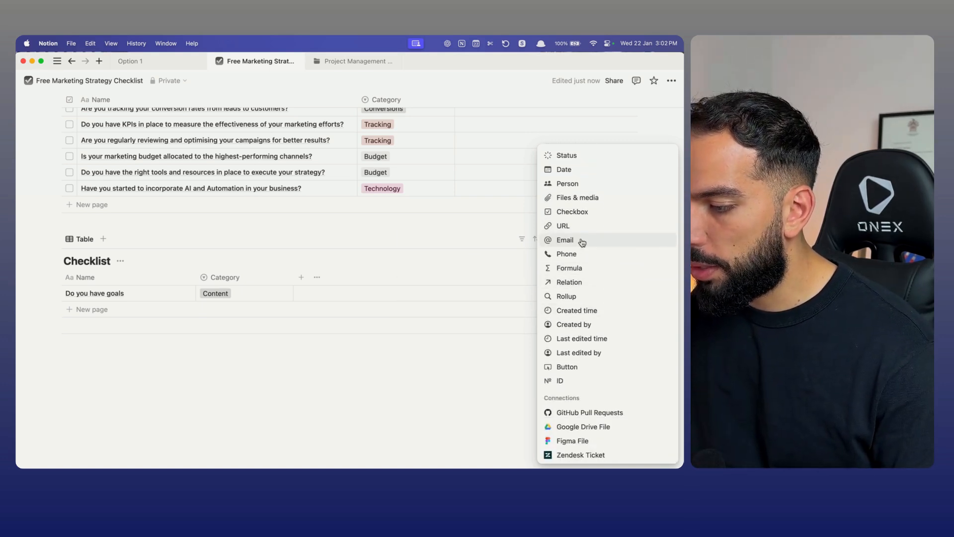
left_click(228, 385)
View the page of the first question, about measurable goals, in the existing checklist and return to the new database.
key("super+Tab")
scroll(251, 311, "up", 8)
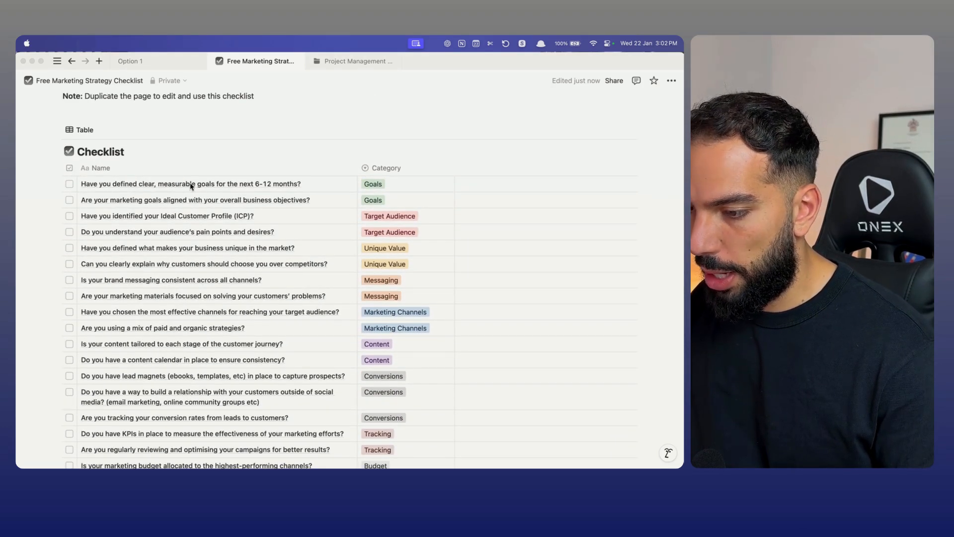
left_click(535, 185)
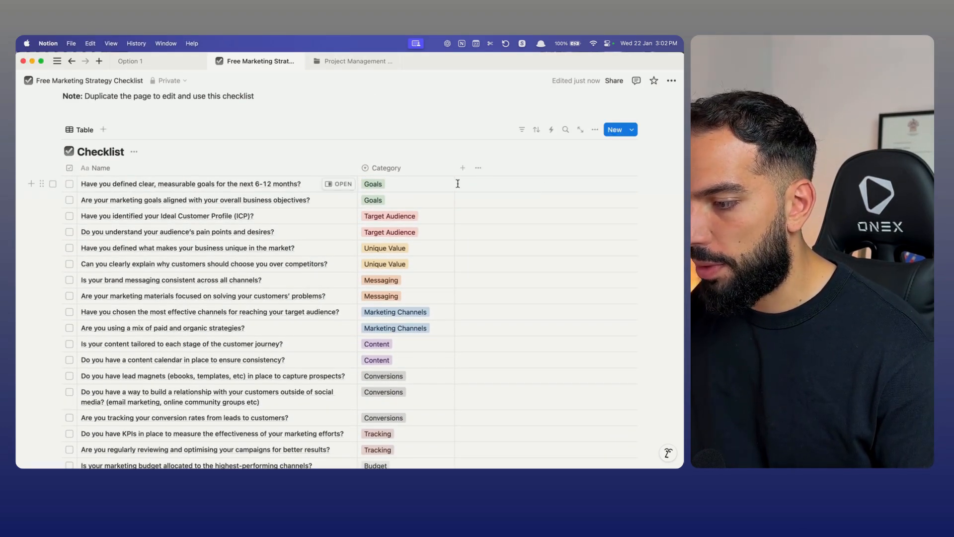
left_click(338, 184)
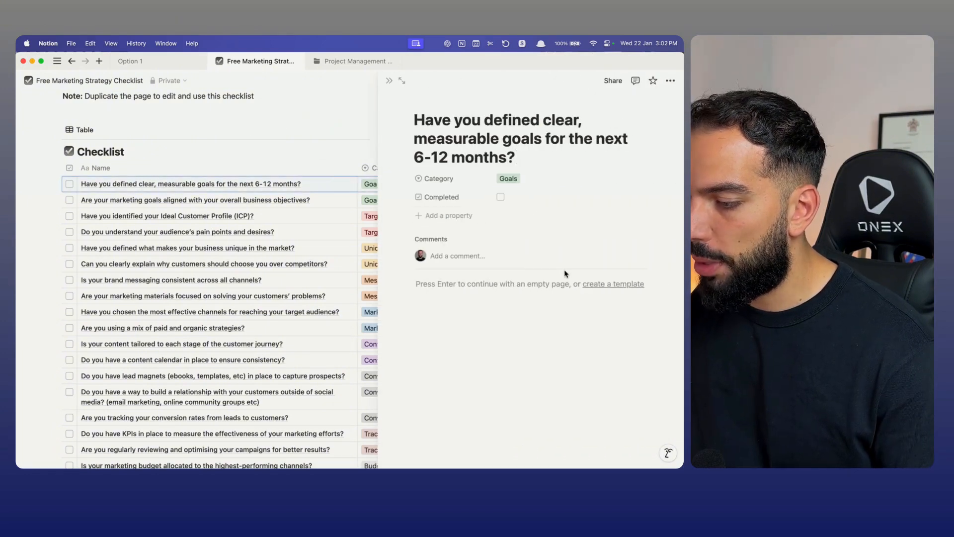
key("super+Tab")
key("super+Tab")
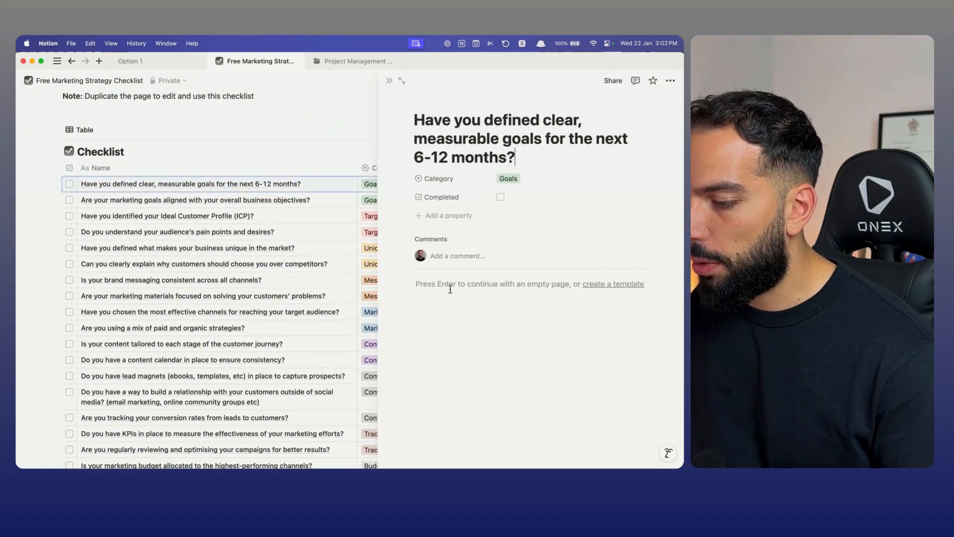
key("super+Tab")
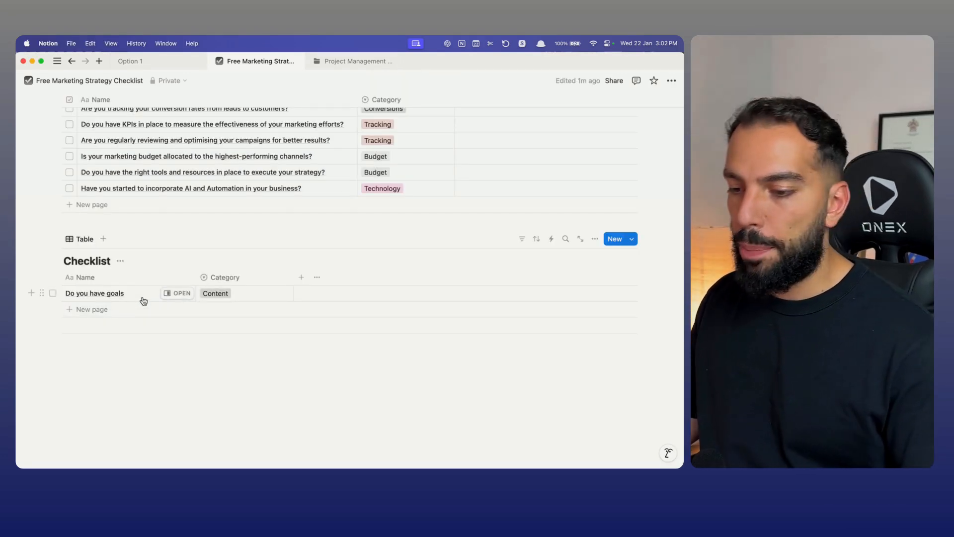
Add a Checkbox property named "Completed" to the new Checklist database.
left_click(70, 188)
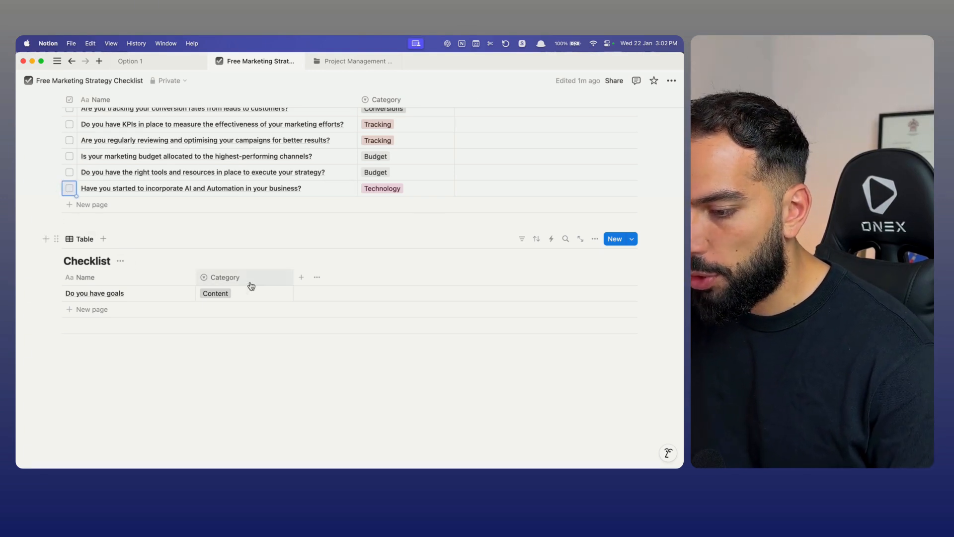
left_click(301, 277)
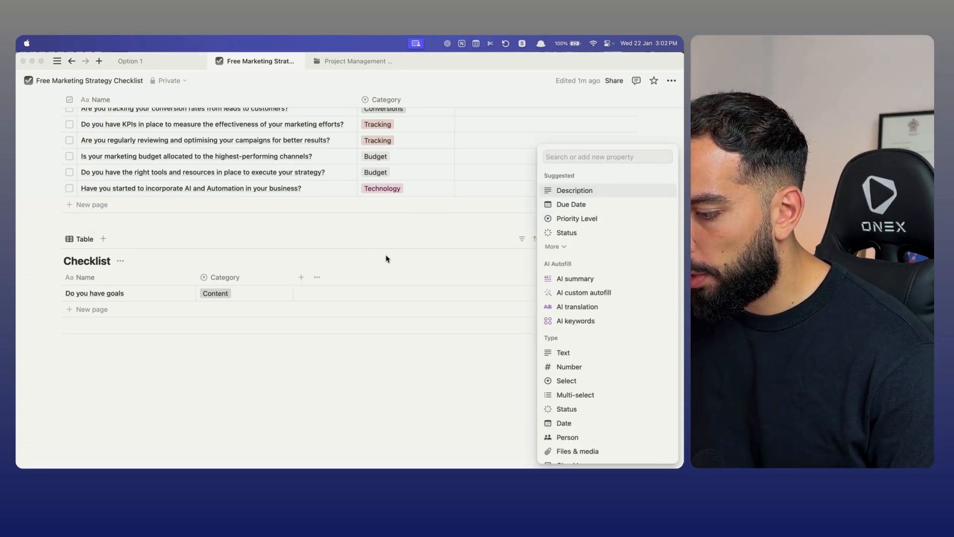
scroll(578, 334, "down", 5)
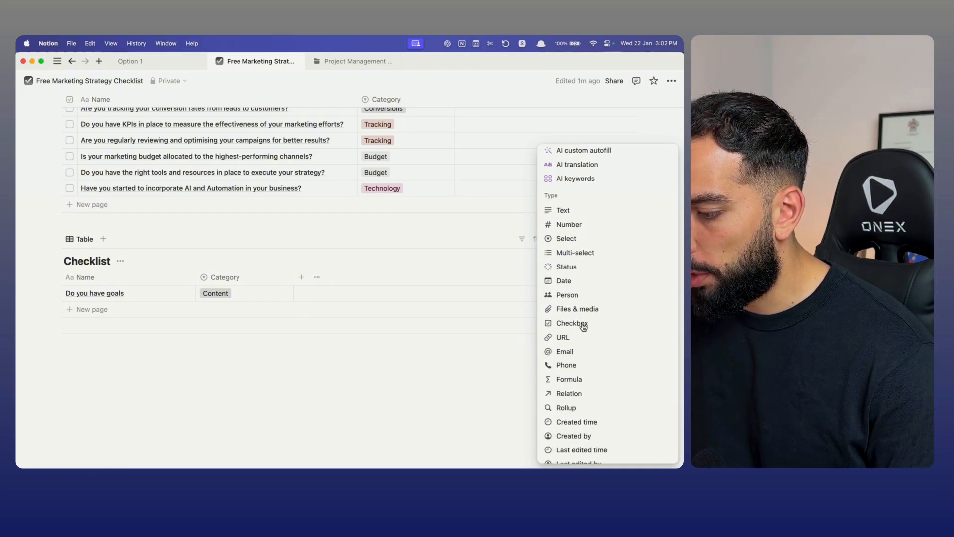
left_click(581, 325)
key("super+Tab")
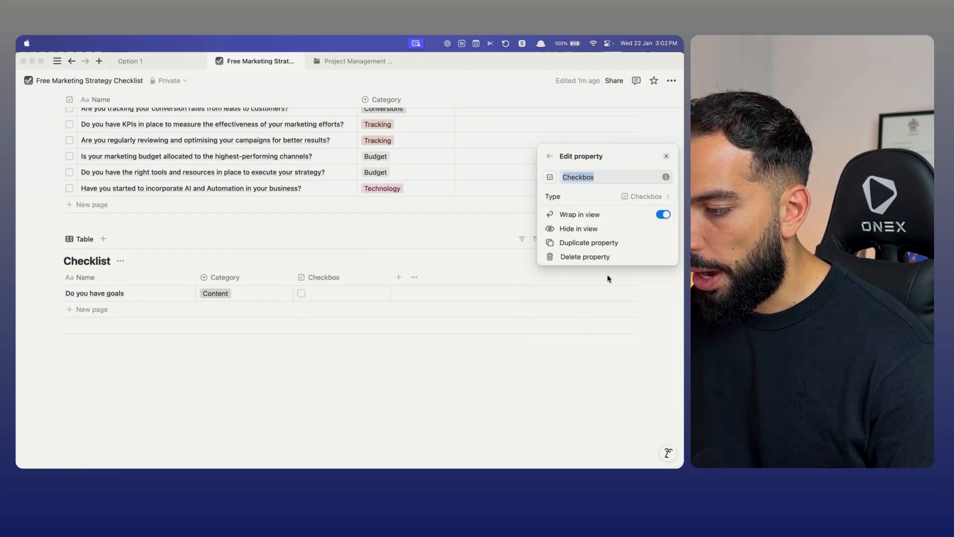
left_click(586, 185)
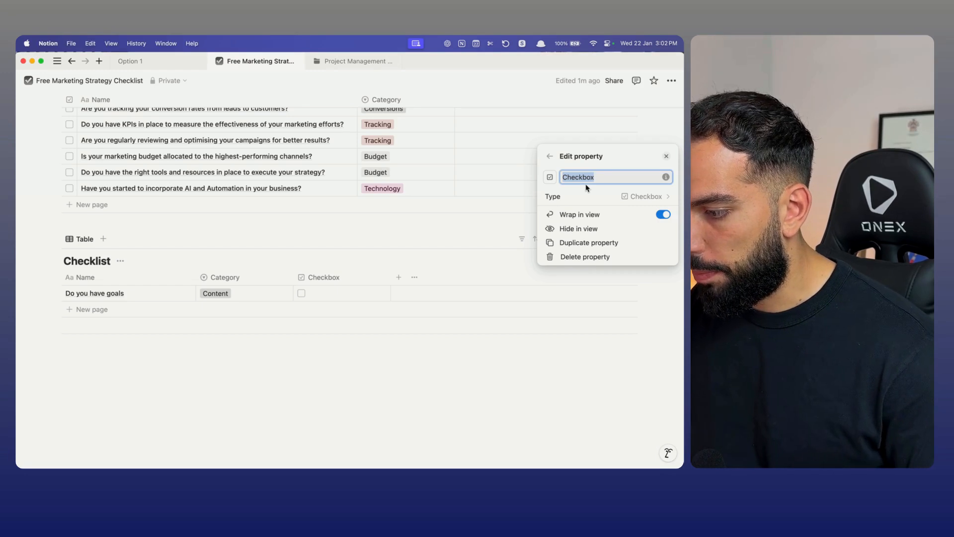
type("Completed")
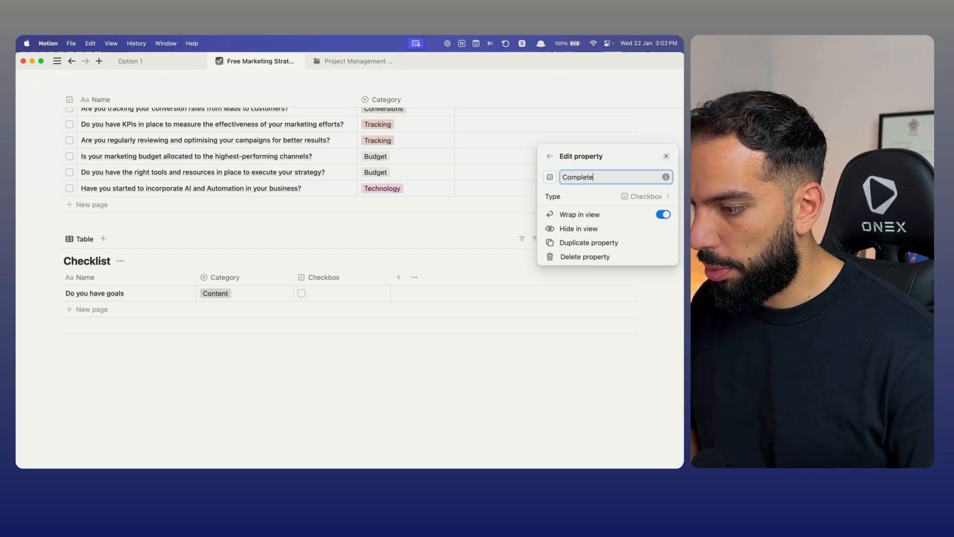
left_click(322, 281)
Move the Completed column in front of Name and narrow it to just the checkbox's width.
left_click_drag(335, 276, 98, 280)
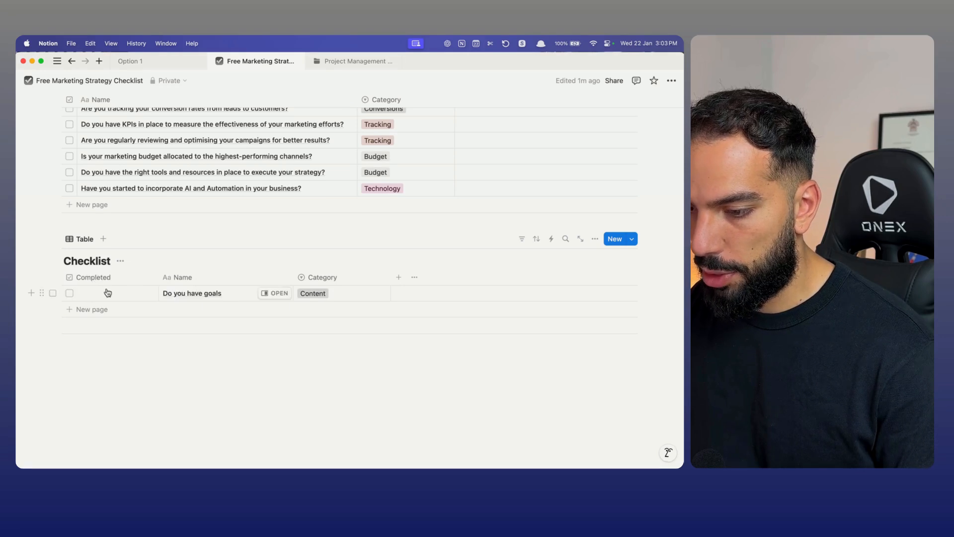
left_click_drag(158, 277, 77, 283)
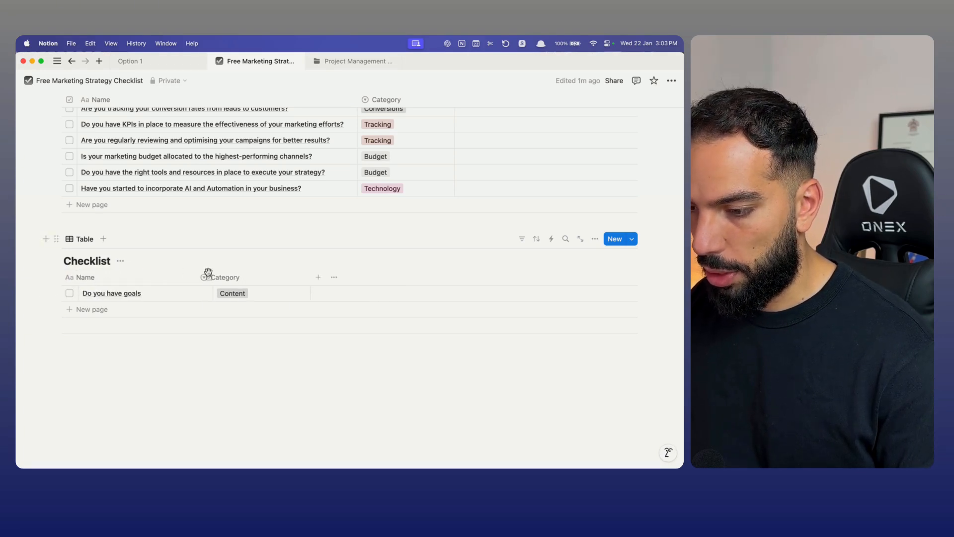
left_click_drag(208, 272, 211, 276)
left_click_drag(300, 276, 68, 275)
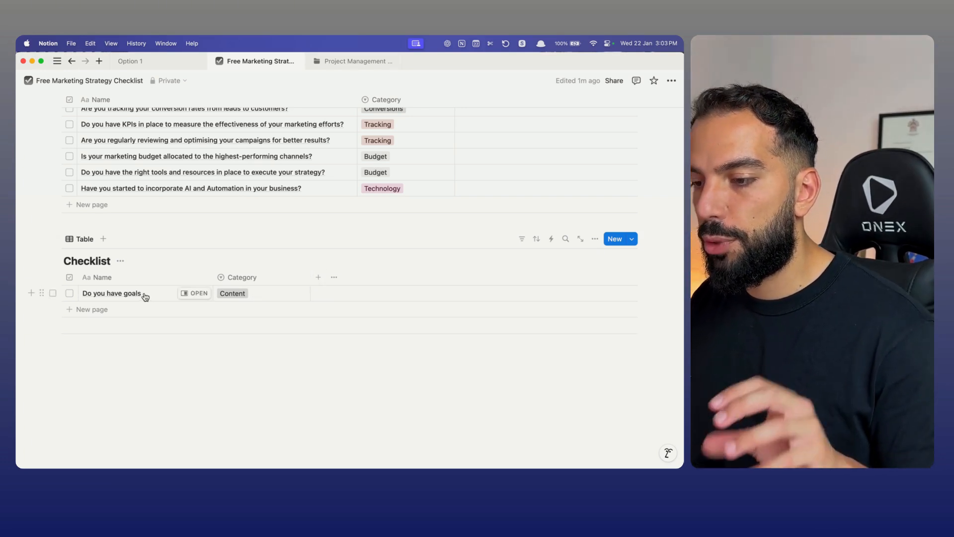
Return from the Option 1 page to "Creating a Lead Magnet in Notion" and open the Option 2 page.
left_click(151, 62)
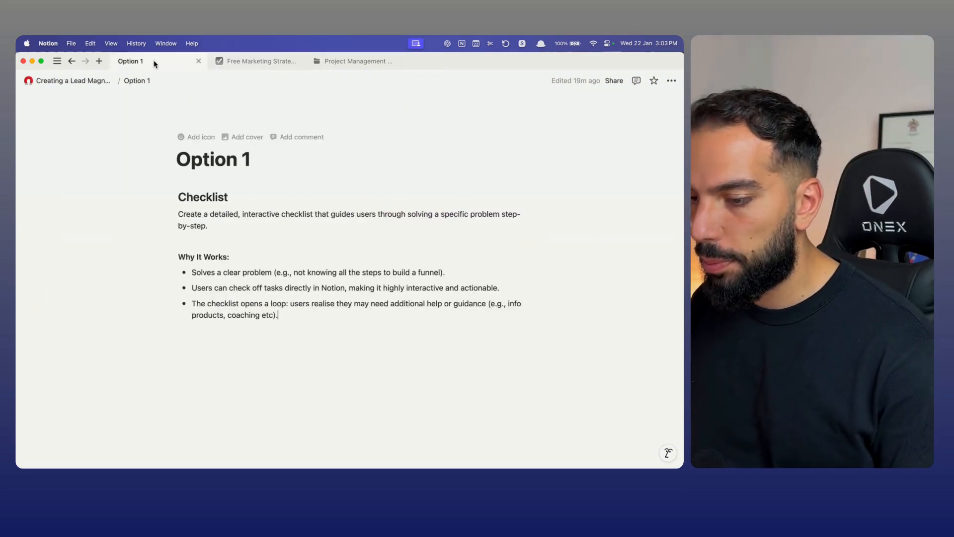
left_click(80, 81)
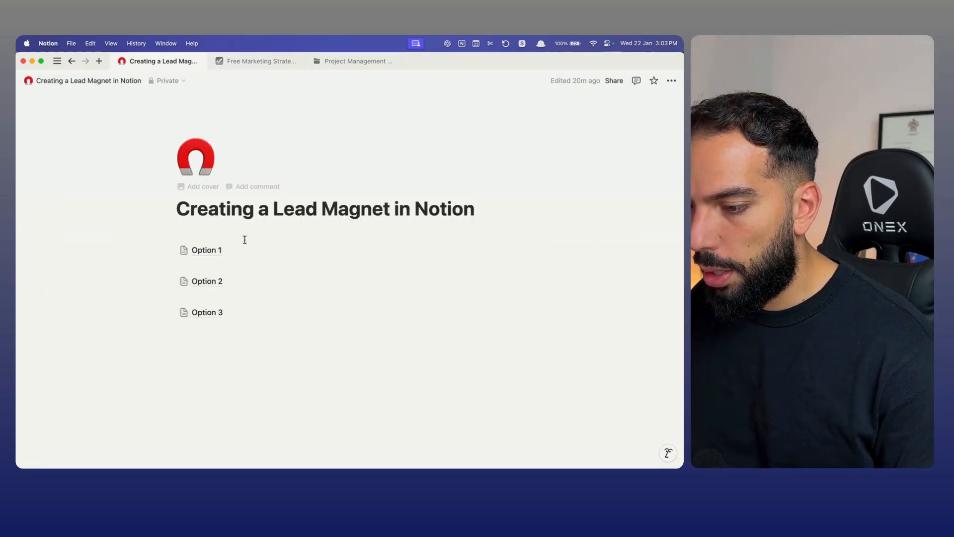
left_click(237, 282)
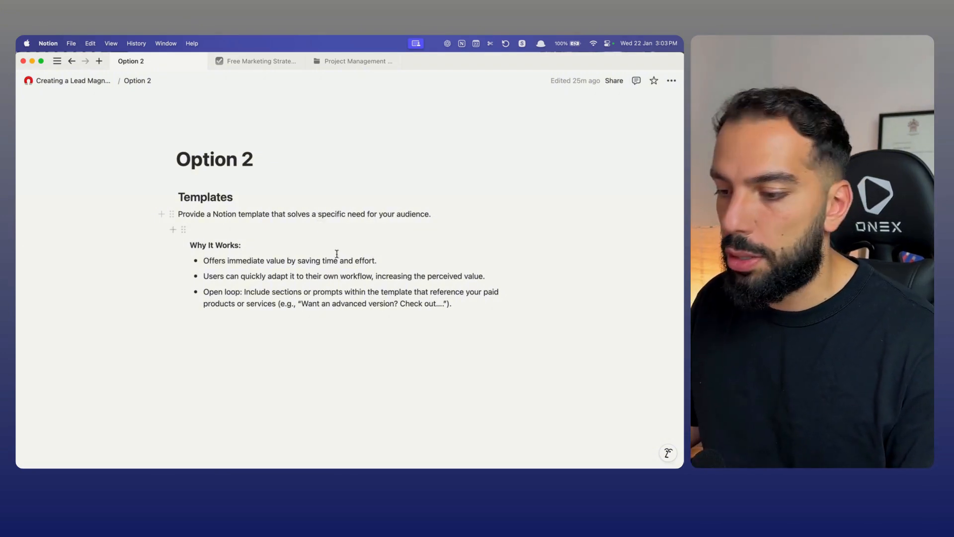
Go through the "Why It Works" points for Templates, highlighting each bullet and the quoted advanced-version prompt while reading.
triple_click(210, 263)
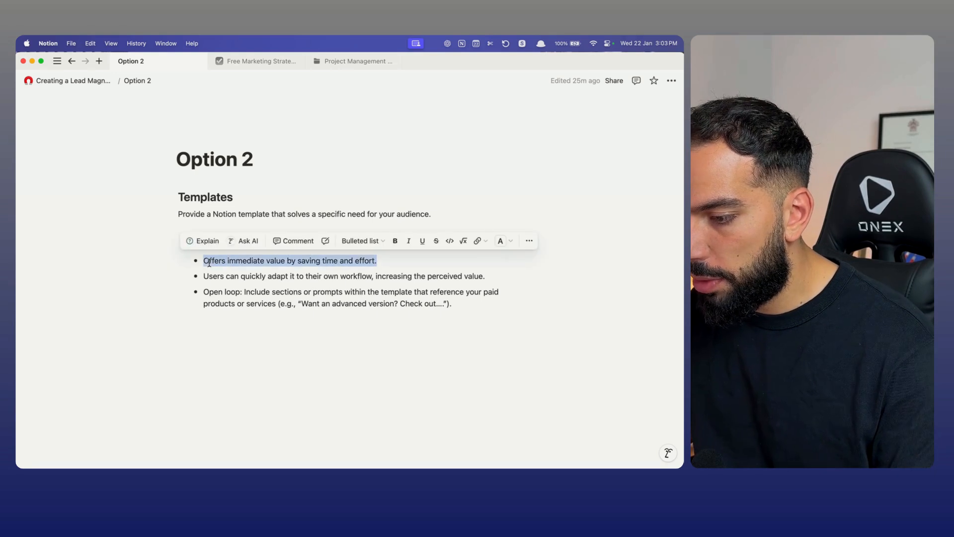
left_click(387, 264)
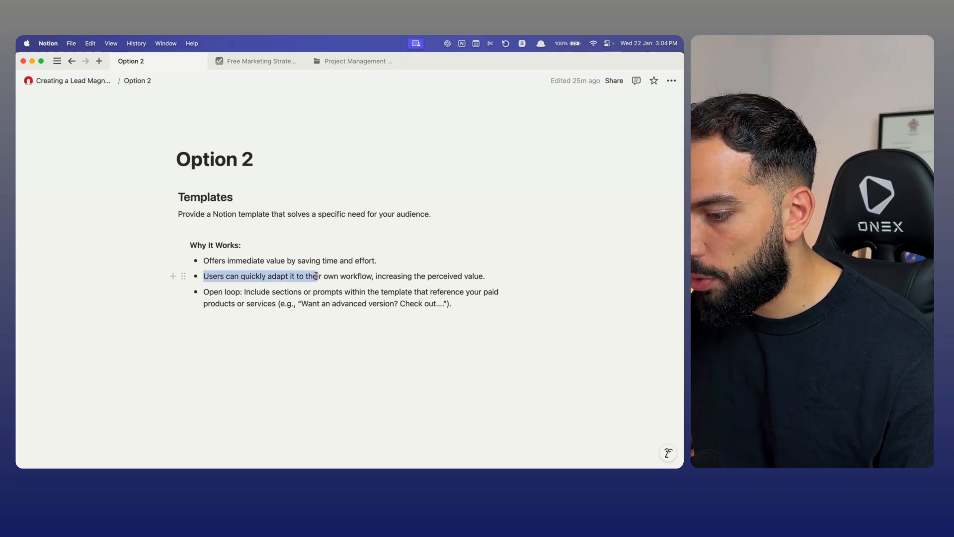
left_click_drag(348, 276, 498, 280)
left_click(441, 333)
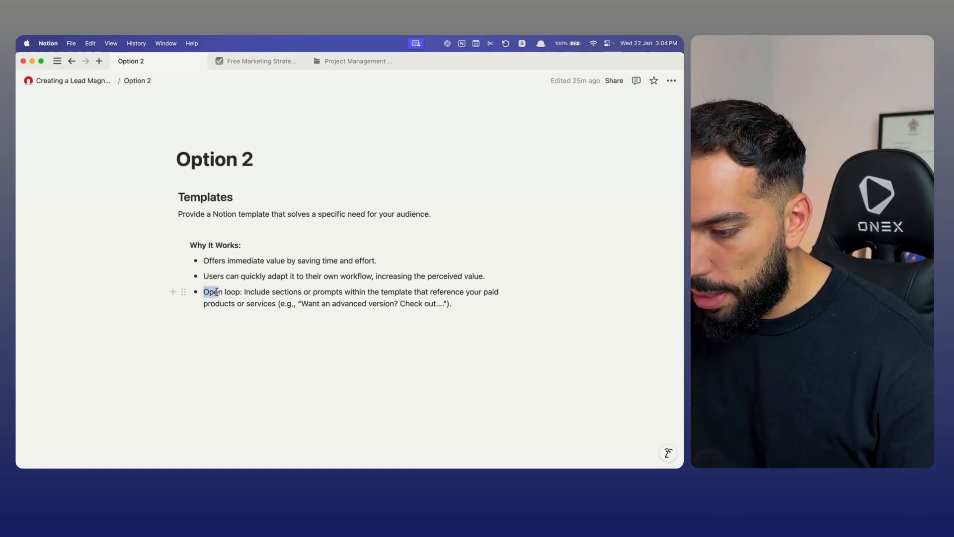
left_click_drag(247, 292, 402, 305)
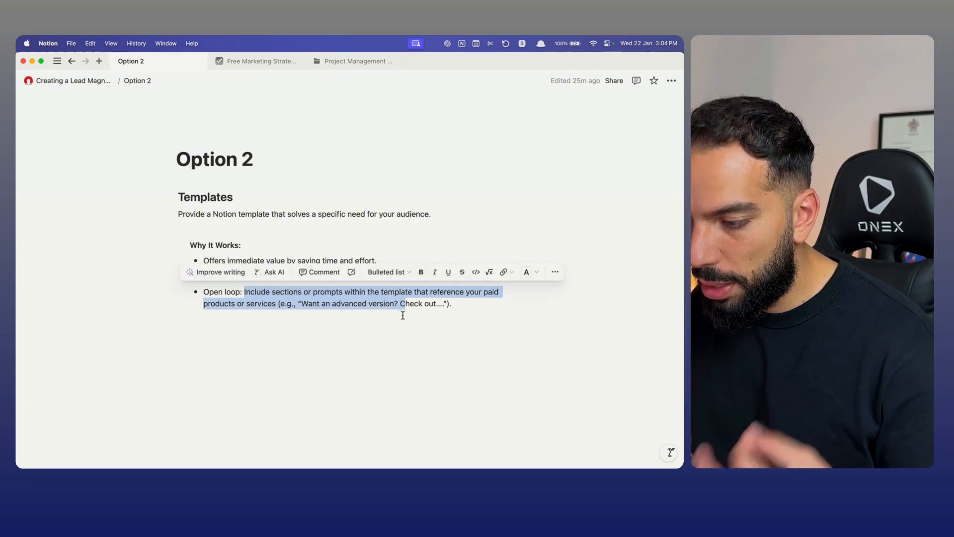
left_click(401, 314)
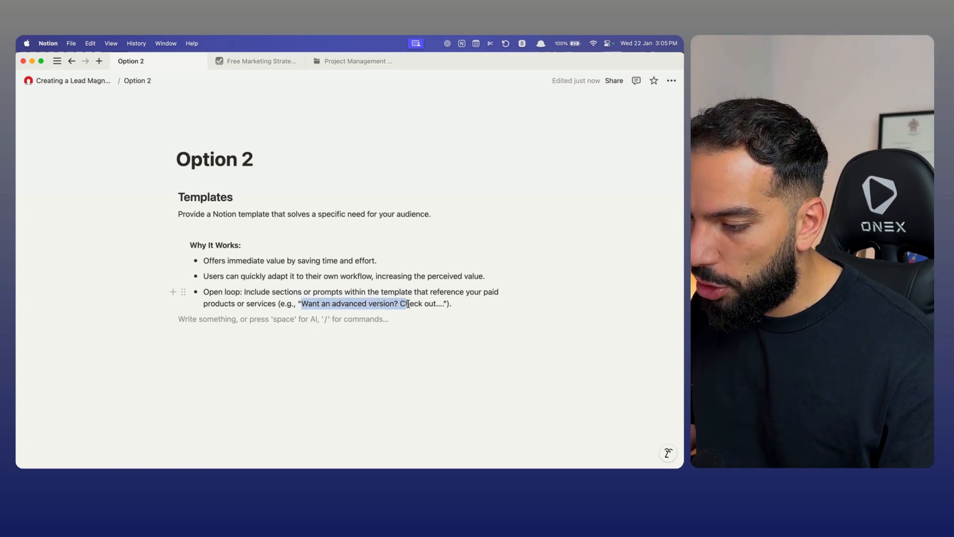
left_click_drag(444, 305, 445, 321)
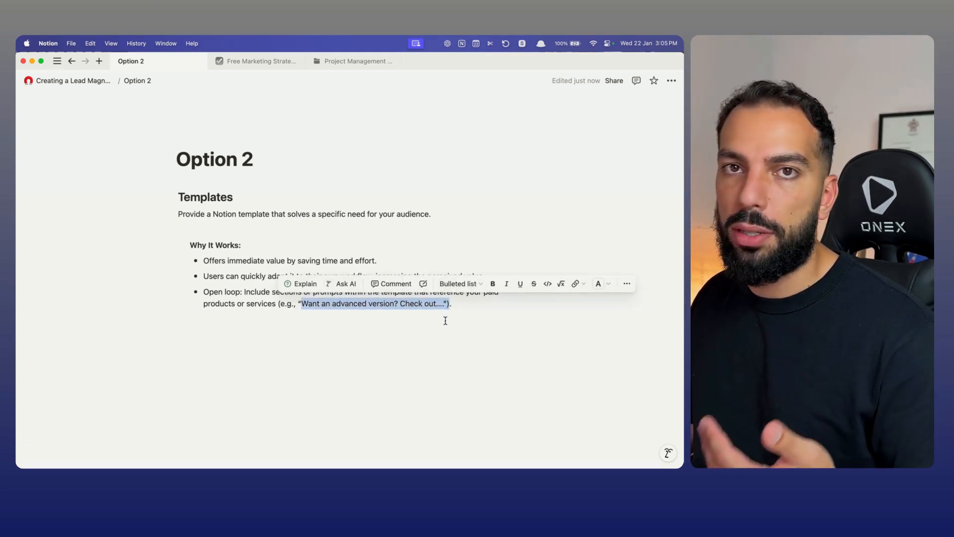
left_click(445, 320)
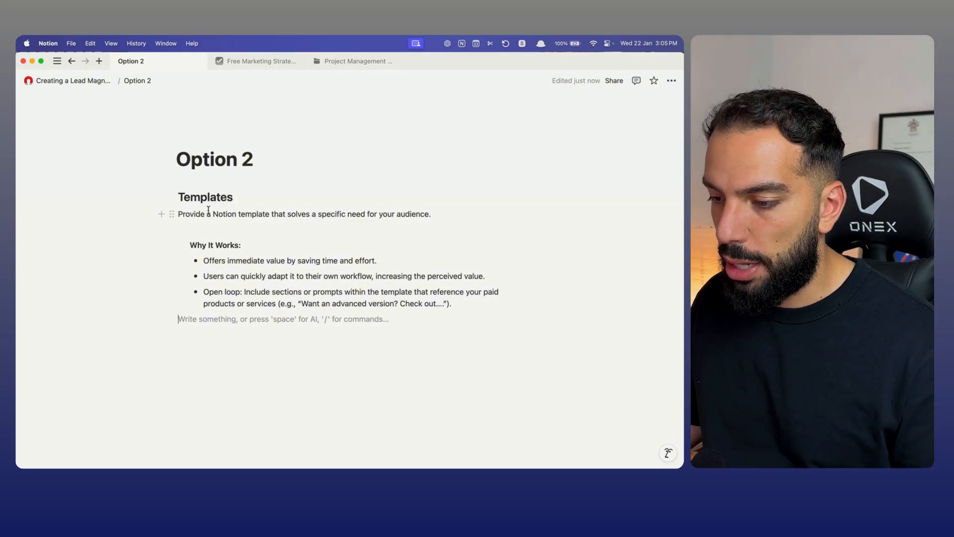
Review the intro callout on the Free Marketing Strategy Checklist page, highlighting its text, and return to the Option 2 page.
left_click(254, 60)
scroll(164, 209, "up", 10)
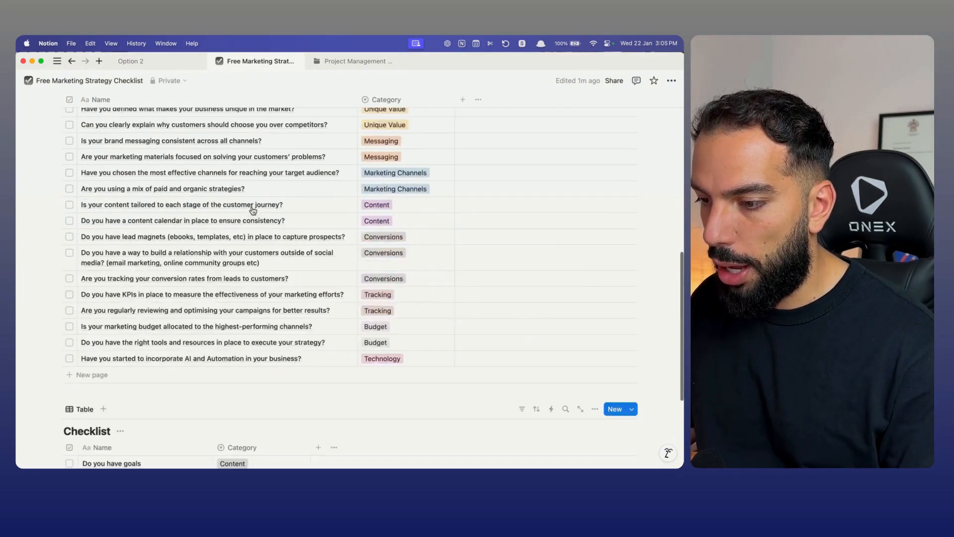
scroll(164, 209, "down", 5)
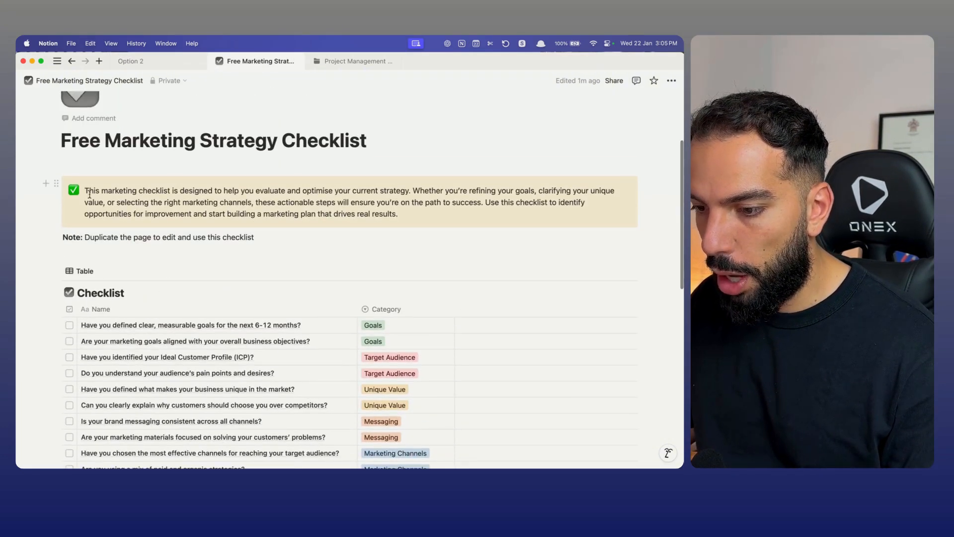
left_click_drag(88, 190, 381, 214)
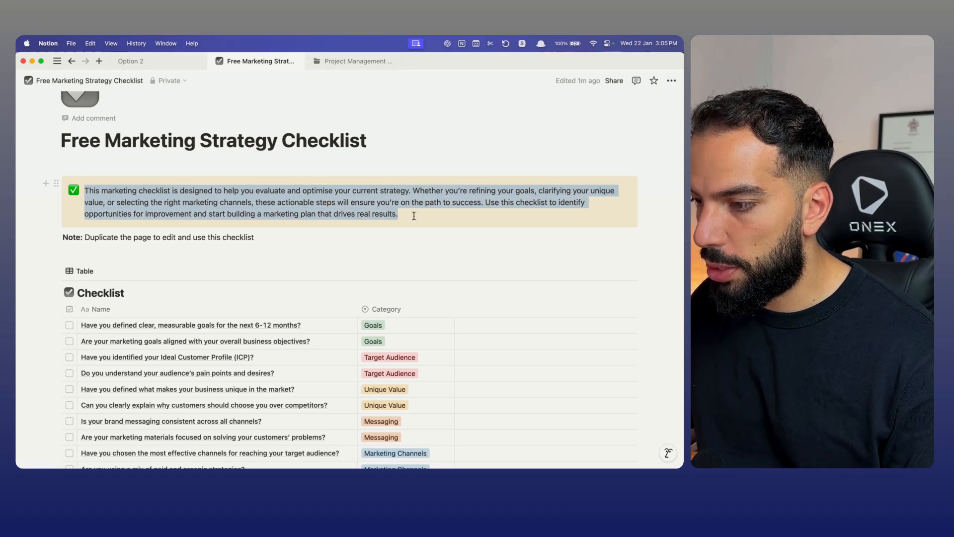
left_click(162, 65)
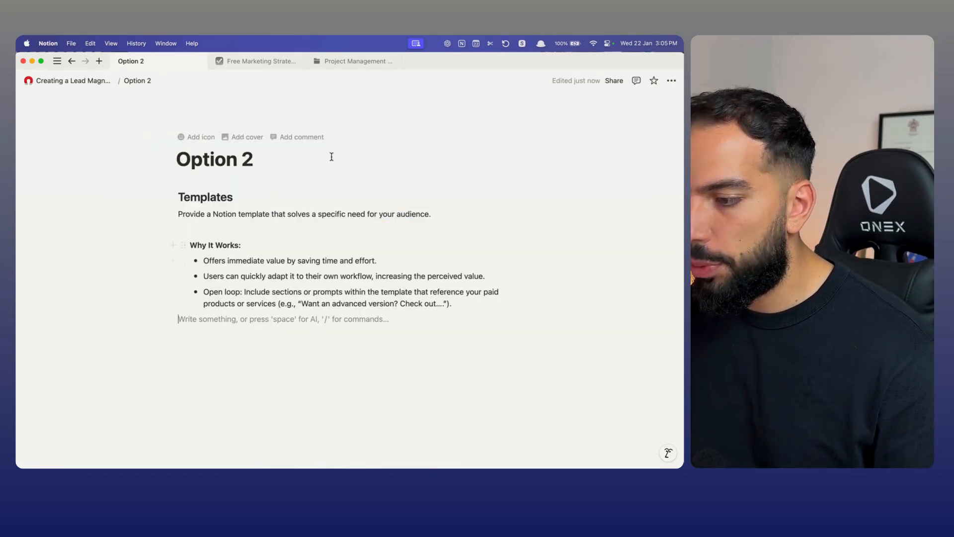
Open the Project Management Template page and examine its intro callout, YouTube and newsletter links, and Projects board.
left_click(365, 61)
scroll(266, 229, "down", 3)
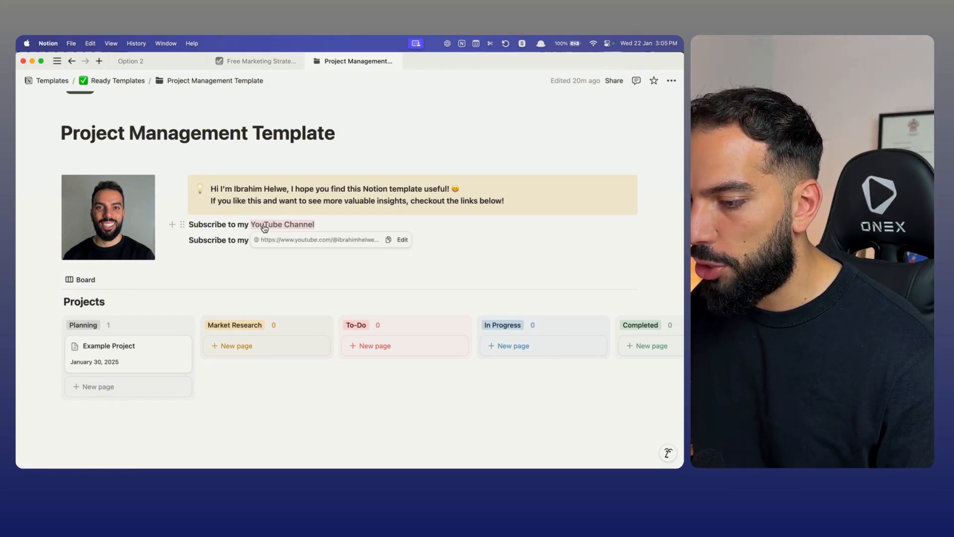
left_click(243, 252)
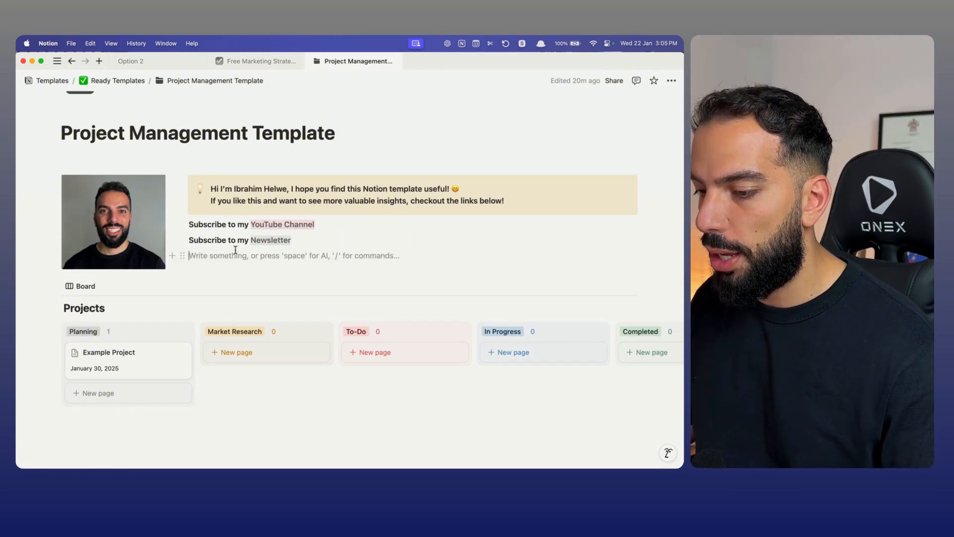
mouse_move(274, 244)
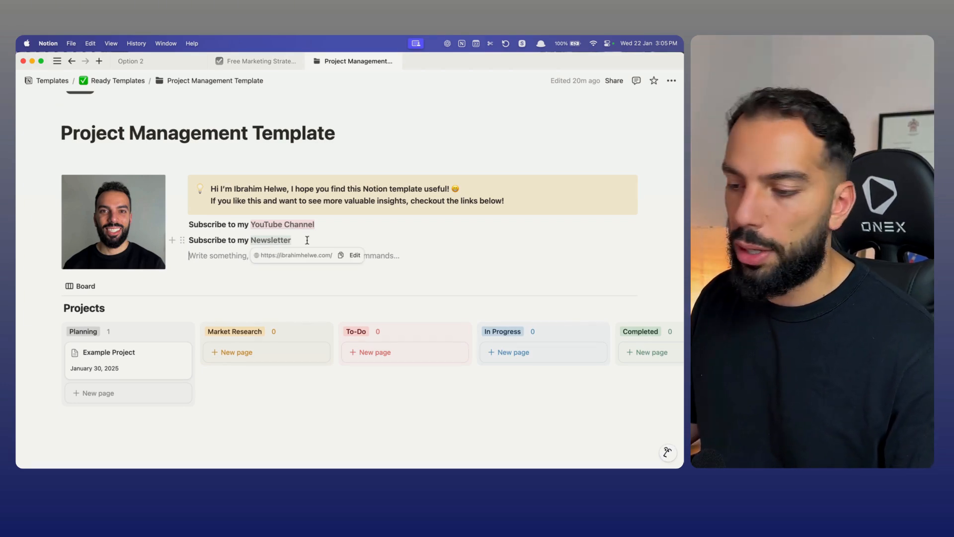
left_click(335, 238)
scroll(335, 237, "up", 3)
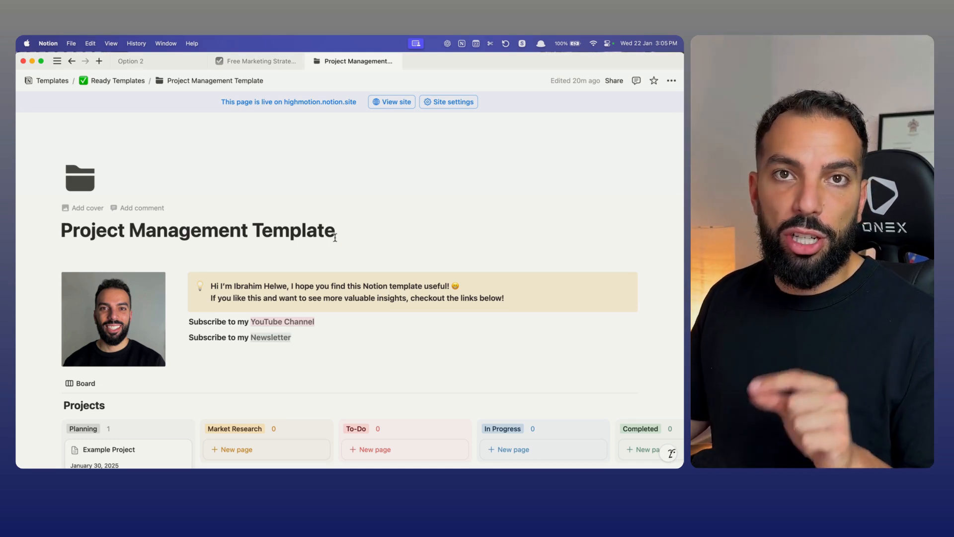
scroll(335, 238, "down", 2)
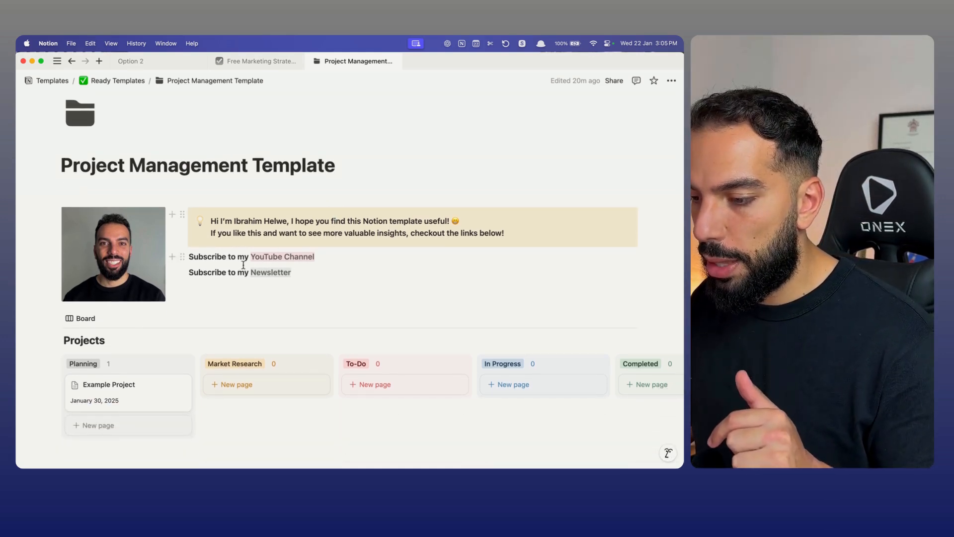
scroll(277, 275, "down", 3)
mouse_move(149, 296)
left_mouse_down()
mouse_move(251, 281)
mouse_move(270, 289)
mouse_move(155, 282)
left_mouse_up()
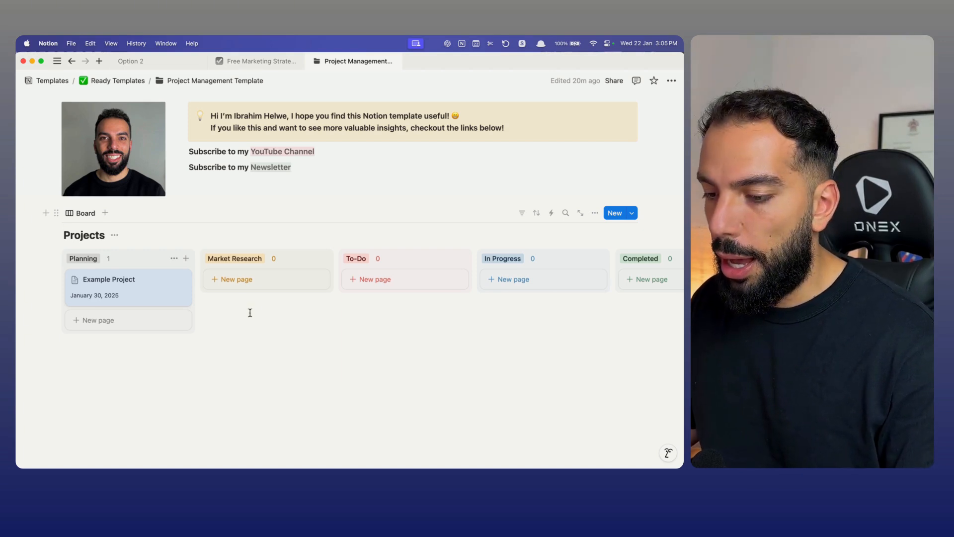
scroll(250, 313, "up", 5)
scroll(250, 314, "down", 4)
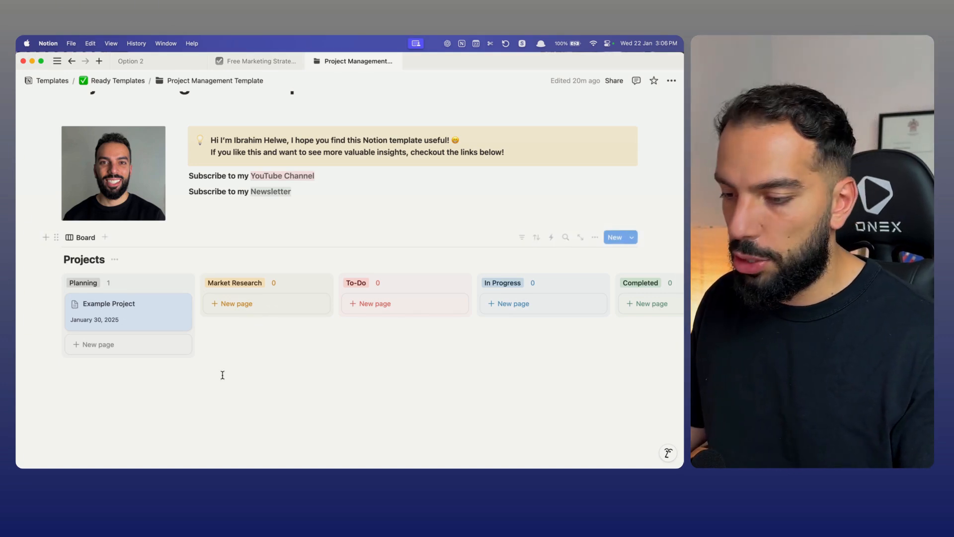
Insert a new inline database beneath the existing Projects board.
left_click(219, 393)
scroll(219, 394, "down", 1)
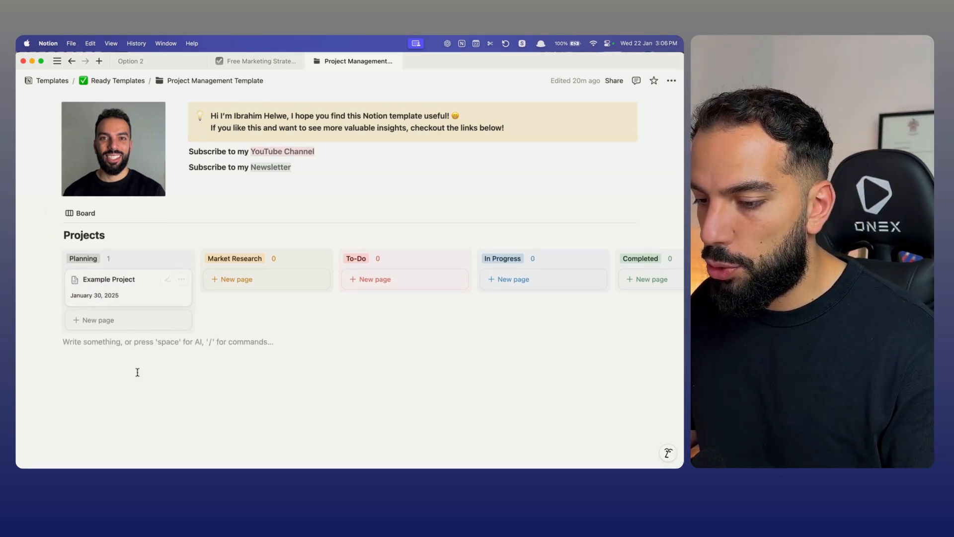
key("Return")
type("/")
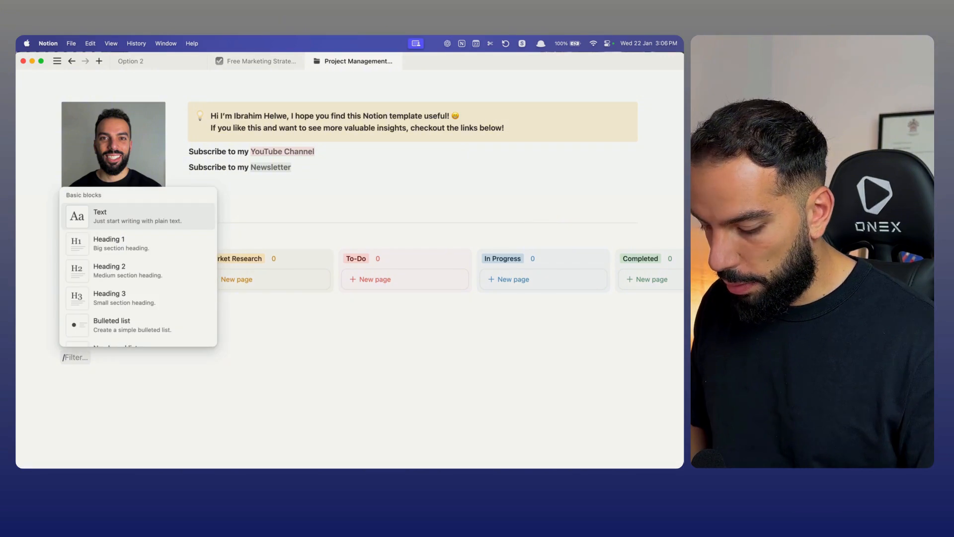
type("data")
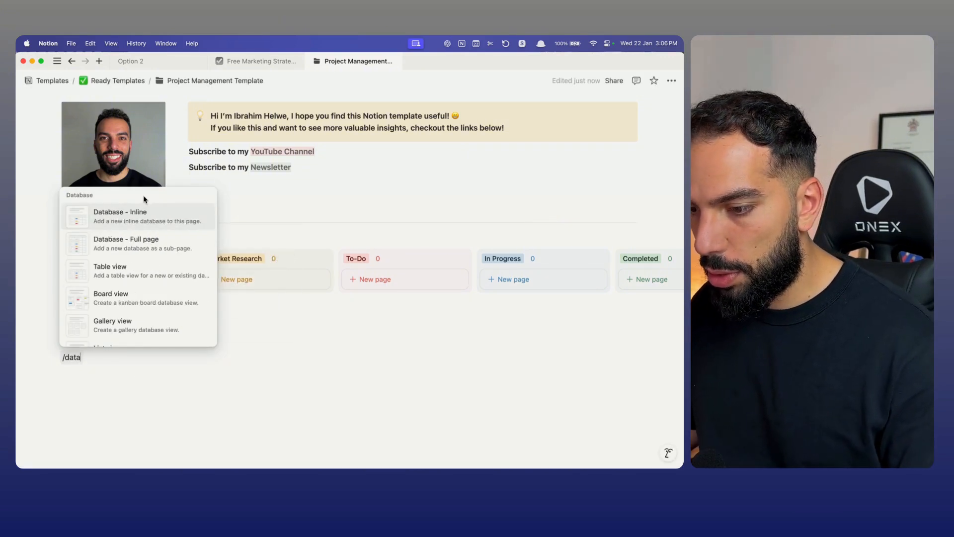
left_click(144, 221)
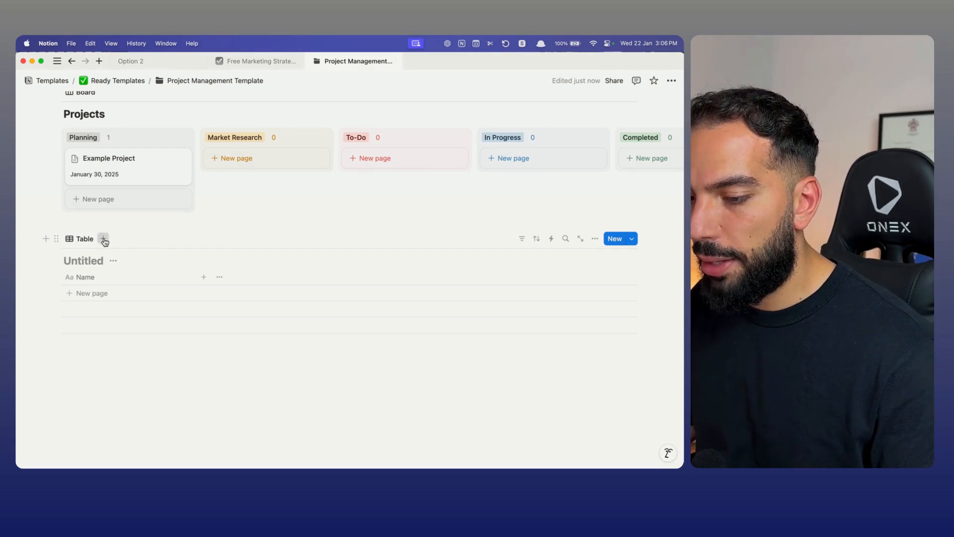
Add a Board view to the new inline database and title the database "Projects".
left_click(104, 239)
left_click(94, 297)
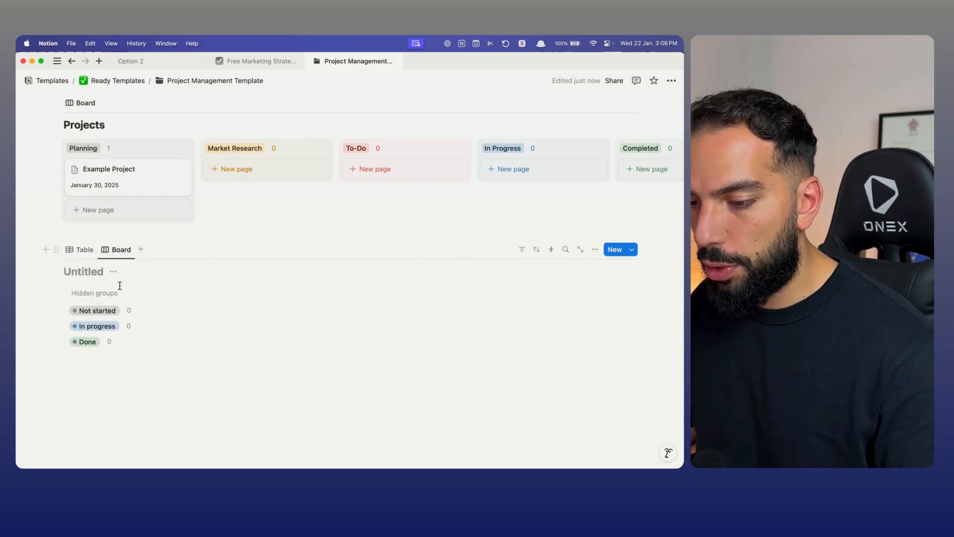
mouse_move(139, 183)
left_mouse_down()
mouse_move(273, 179)
mouse_move(149, 170)
mouse_move(134, 192)
left_mouse_up()
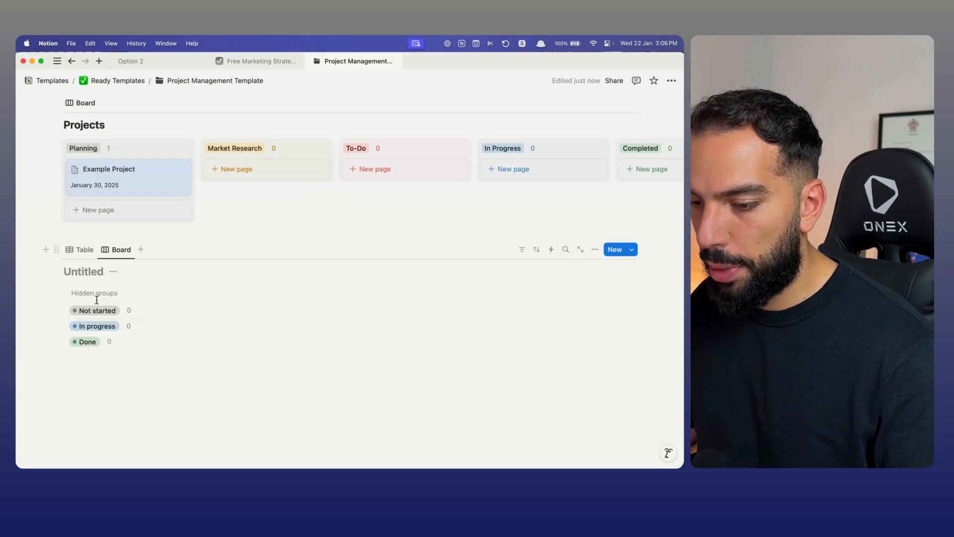
left_click(94, 274)
type("Pro")
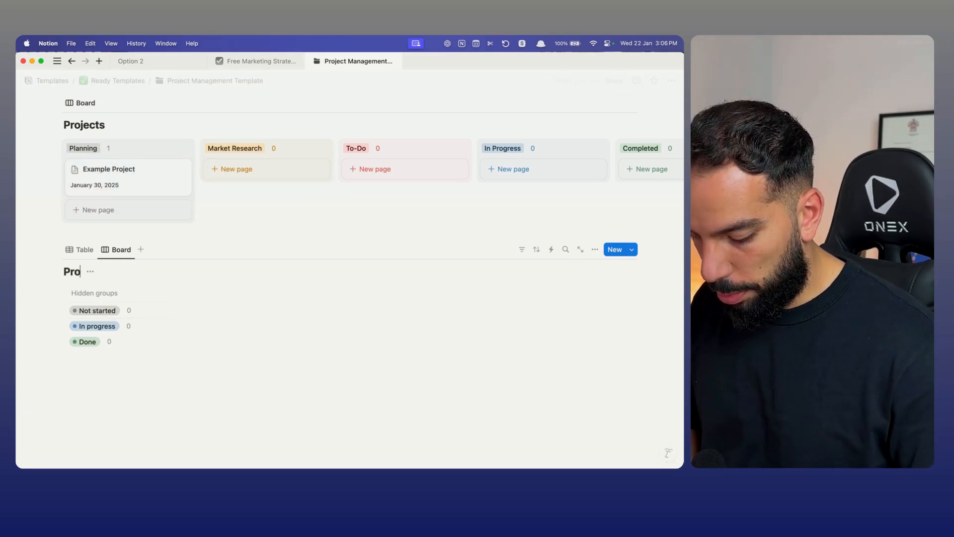
type("jects")
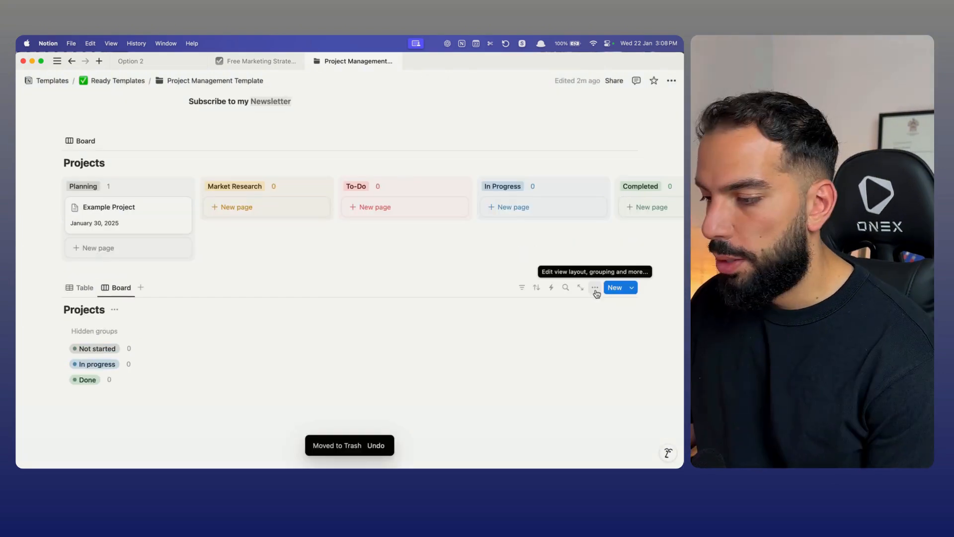
Add the options Marketing, Content and Operations to the Category property of the new Projects database.
left_click(595, 288)
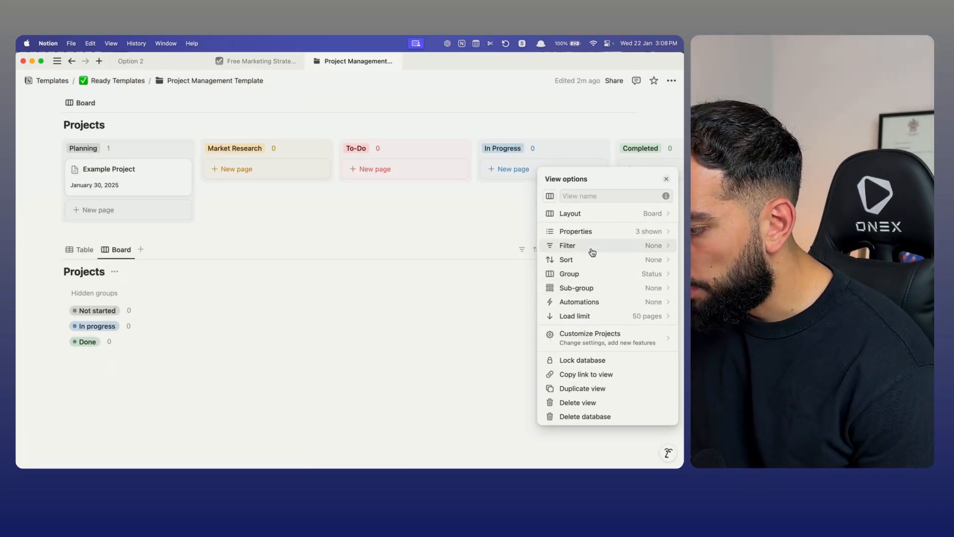
left_click(590, 232)
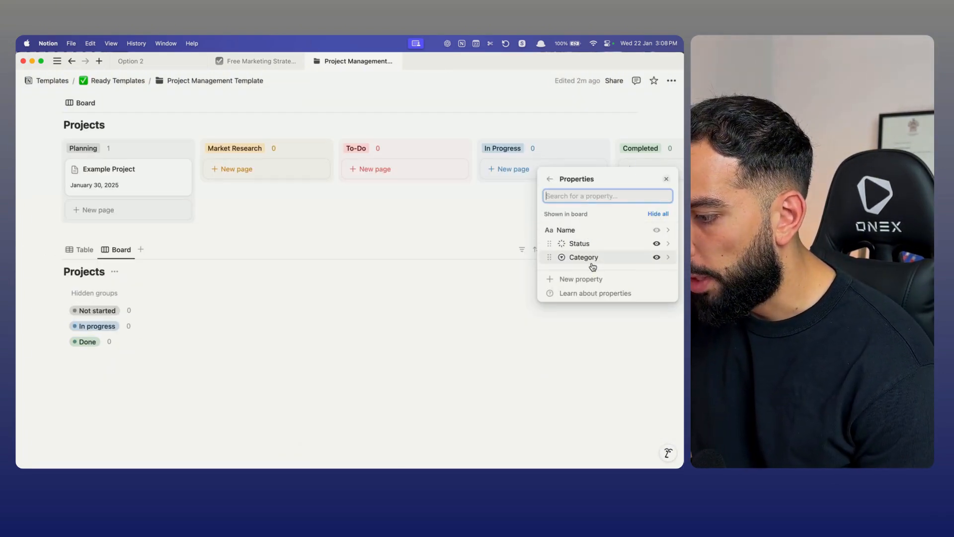
left_click(592, 263)
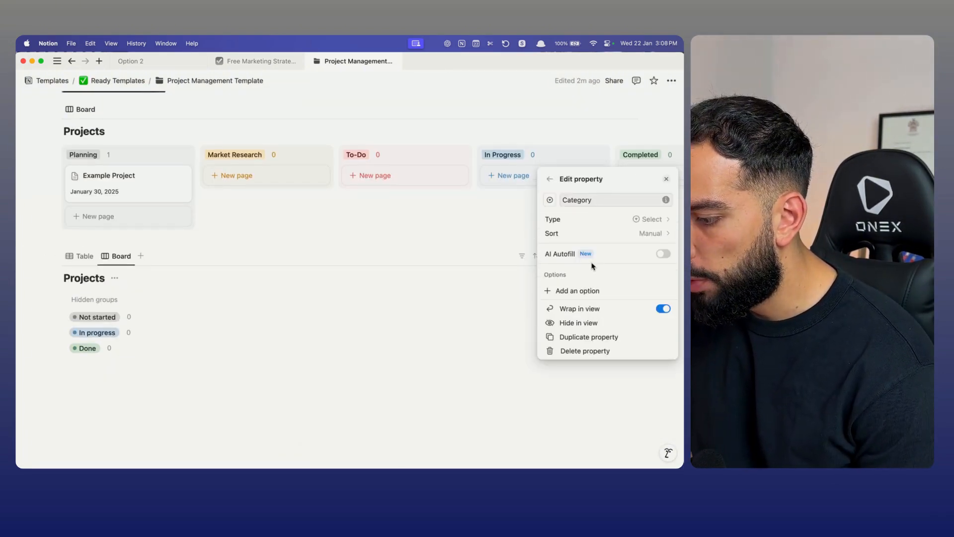
left_click(607, 295)
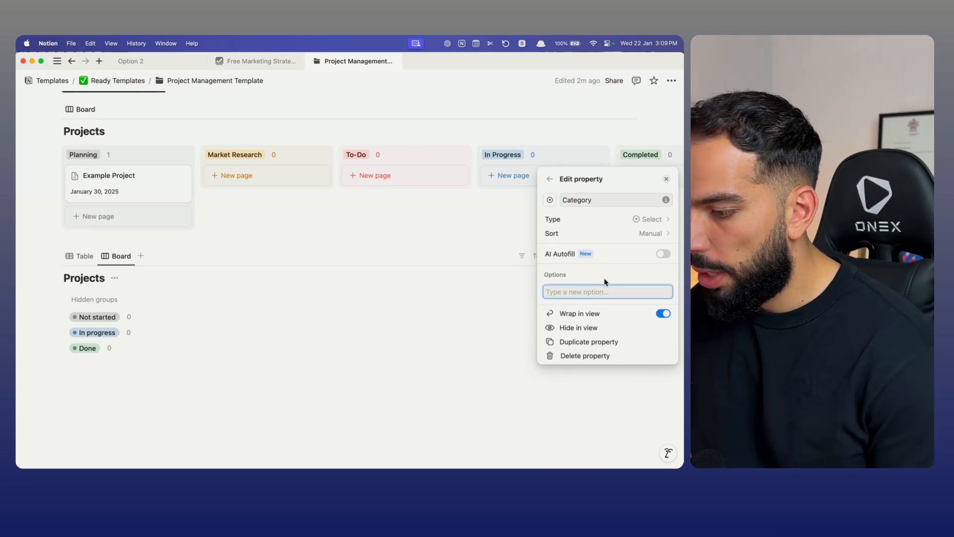
type("Marketing")
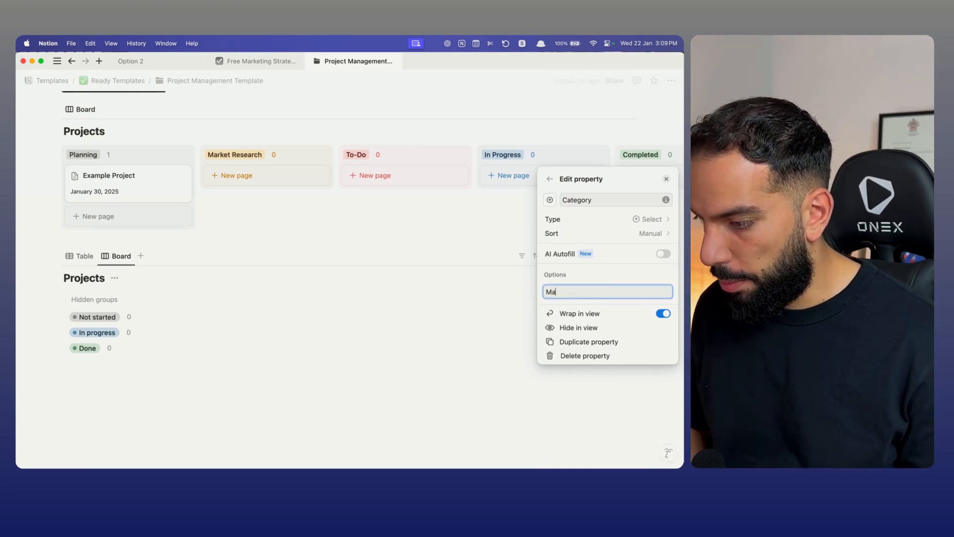
key("Return")
type("Content")
key("Return")
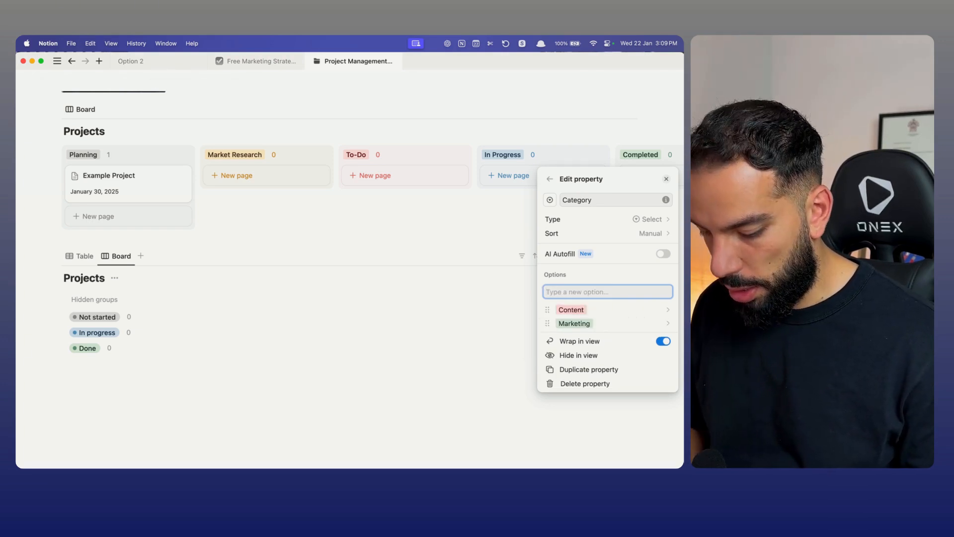
type("Ope")
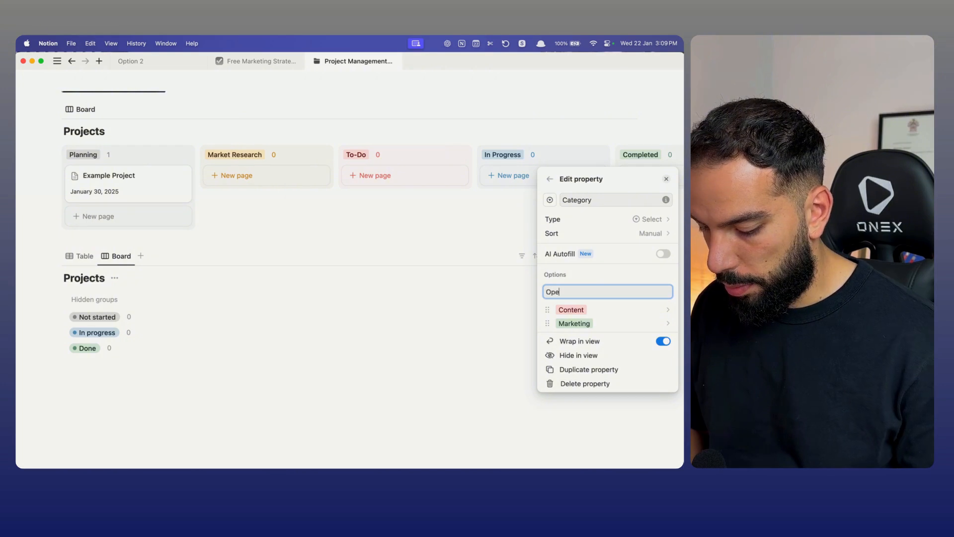
type("rations")
key("Return")
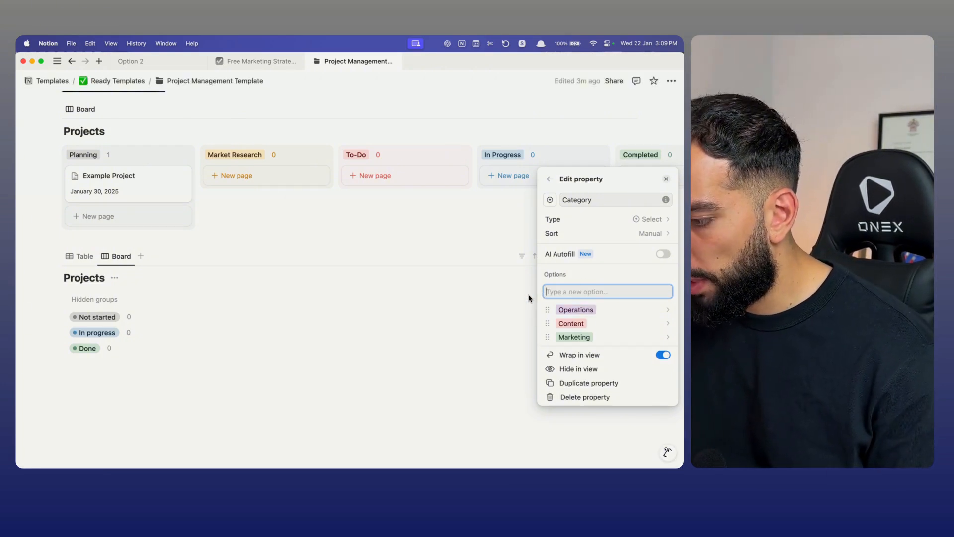
left_click(489, 326)
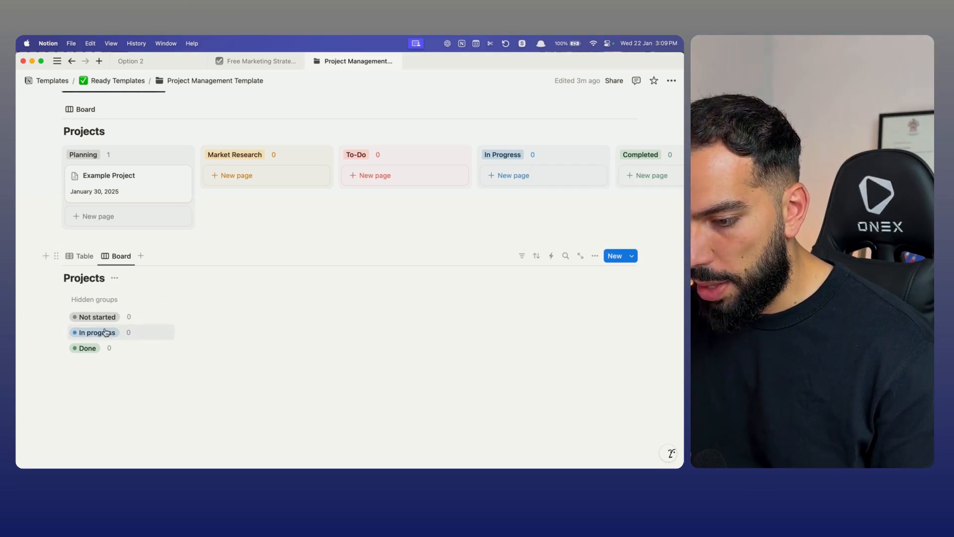
Group the new Projects board by Category instead of Status.
left_click(595, 256)
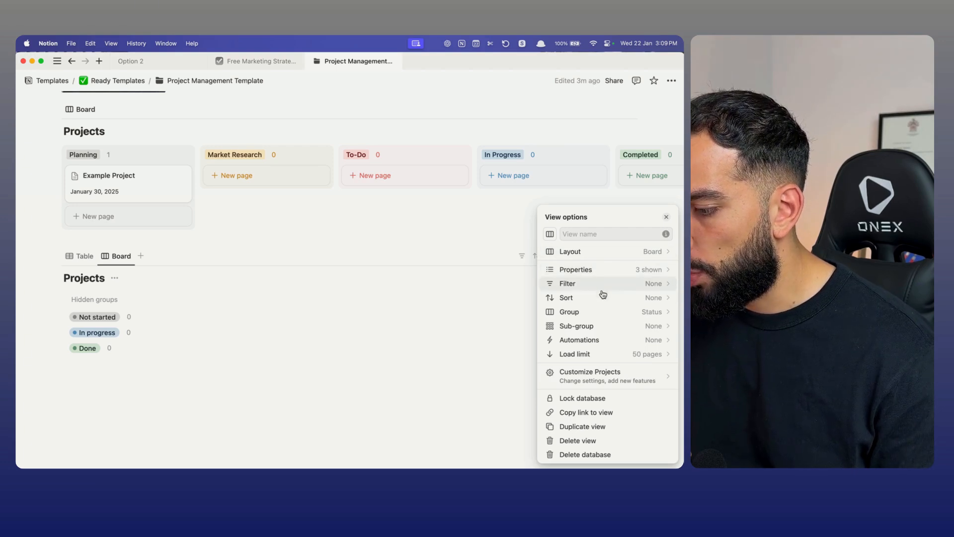
left_click(606, 314)
left_click(594, 234)
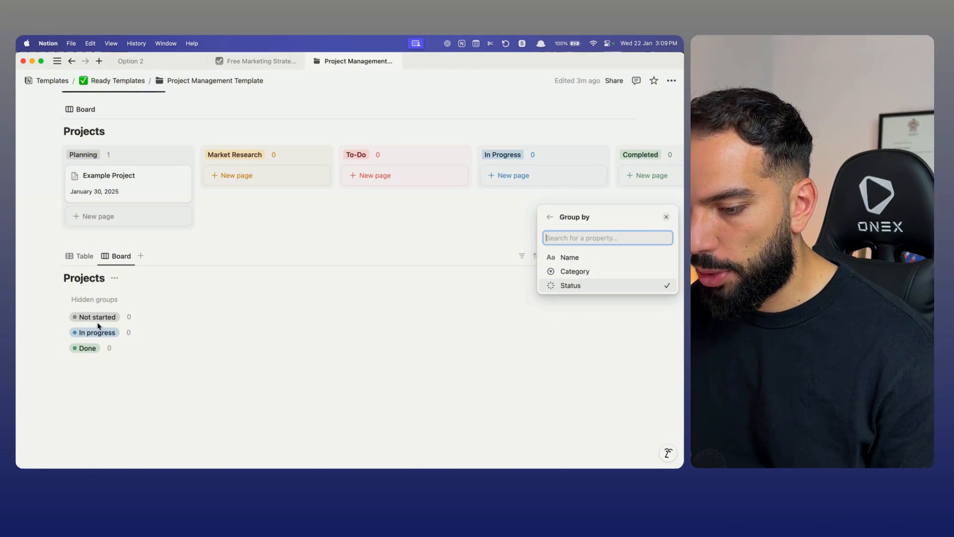
left_click(596, 271)
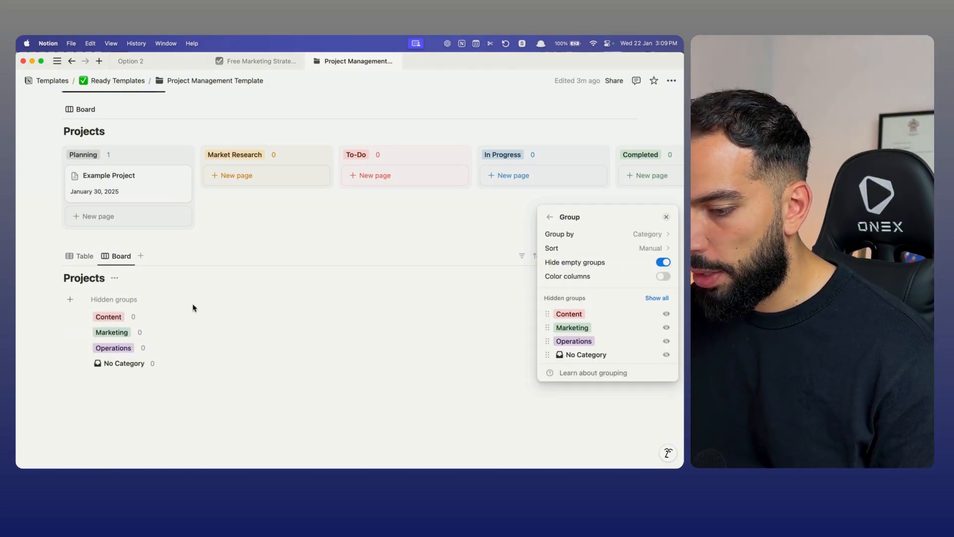
left_click(80, 304)
left_click(70, 299)
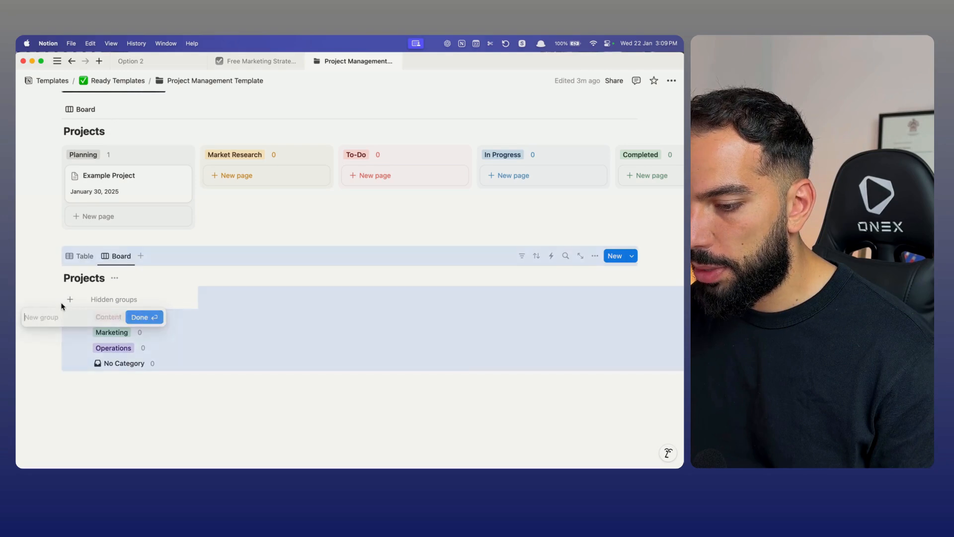
left_click(154, 300)
left_click(145, 298)
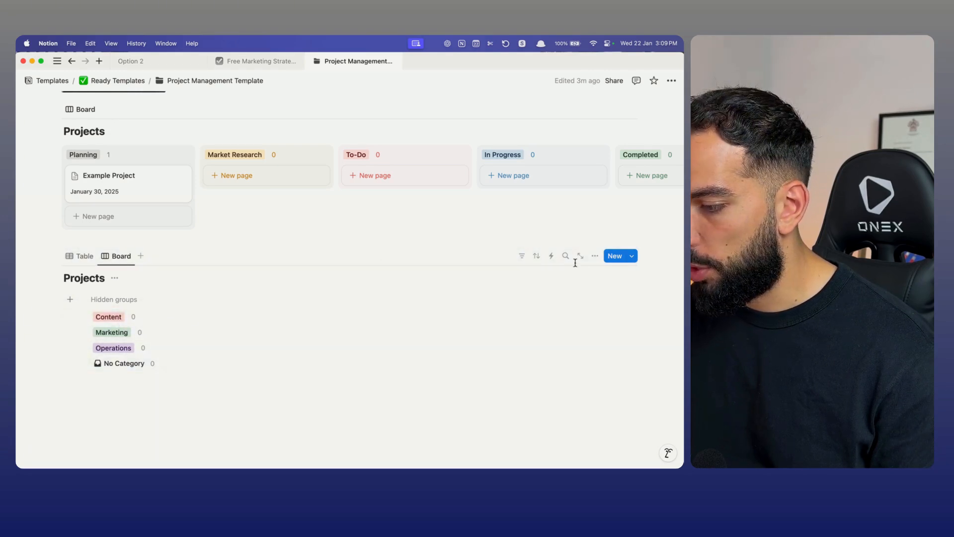
Create a new page titled "Project 1" in the new Projects board.
left_click(607, 257)
type("P")
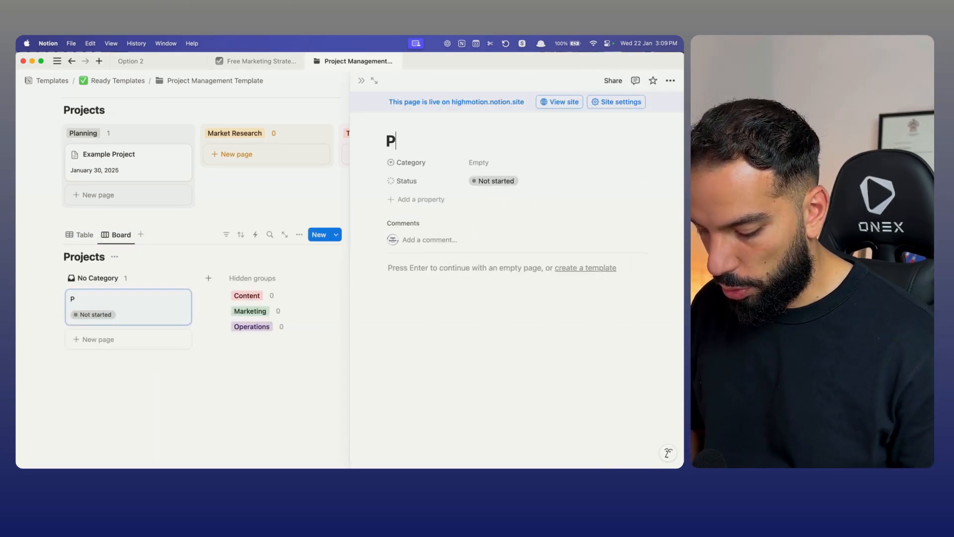
type("roject 1")
key("Return")
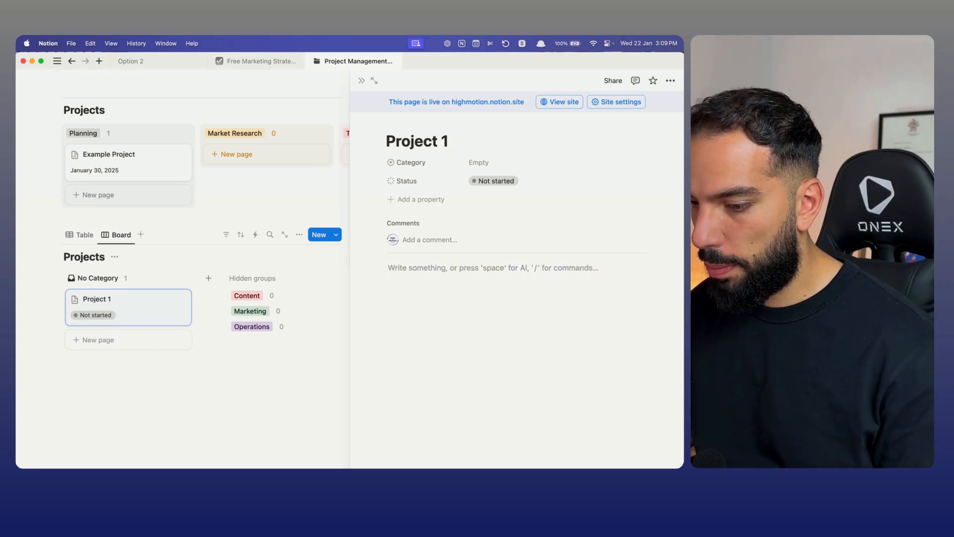
Set the Category of Project 1 to Marketing and close the page.
left_click(472, 163)
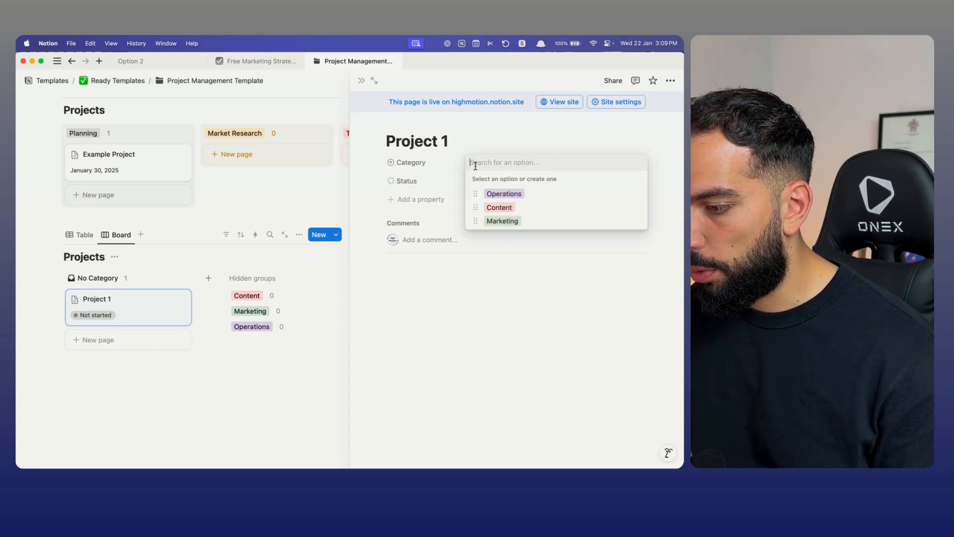
left_click(517, 218)
left_click(265, 370)
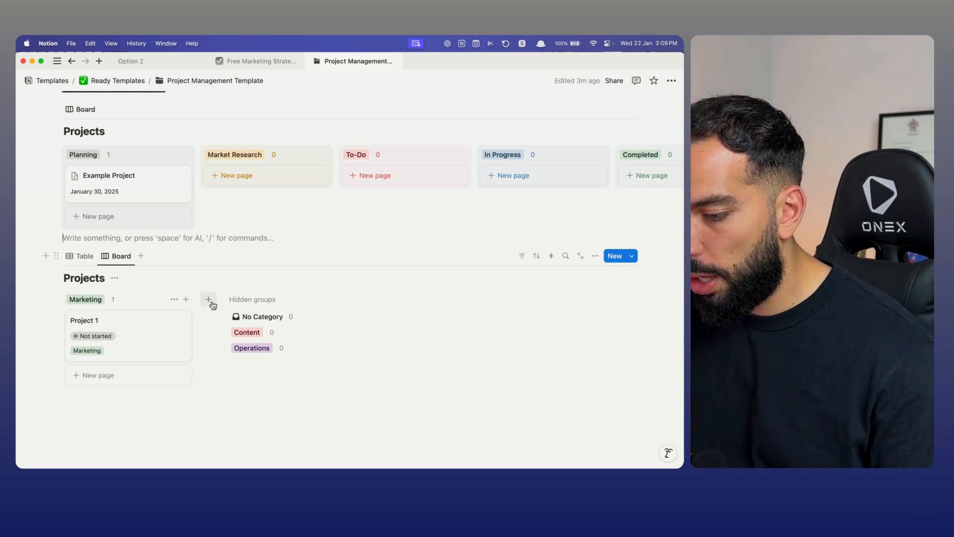
Create a page titled "Project 2" in the new Projects board with the Category set to Operations.
left_click(610, 256)
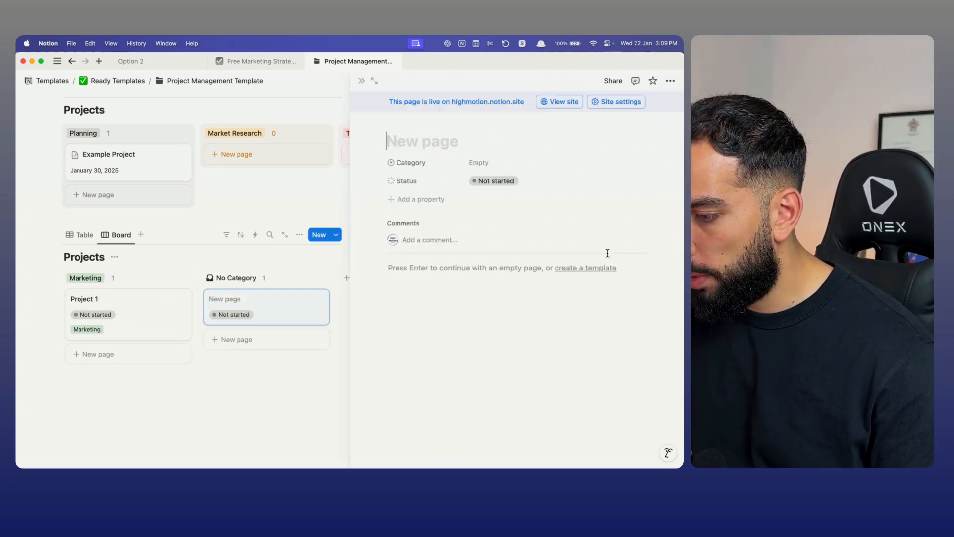
type("Project 2")
left_click(478, 162)
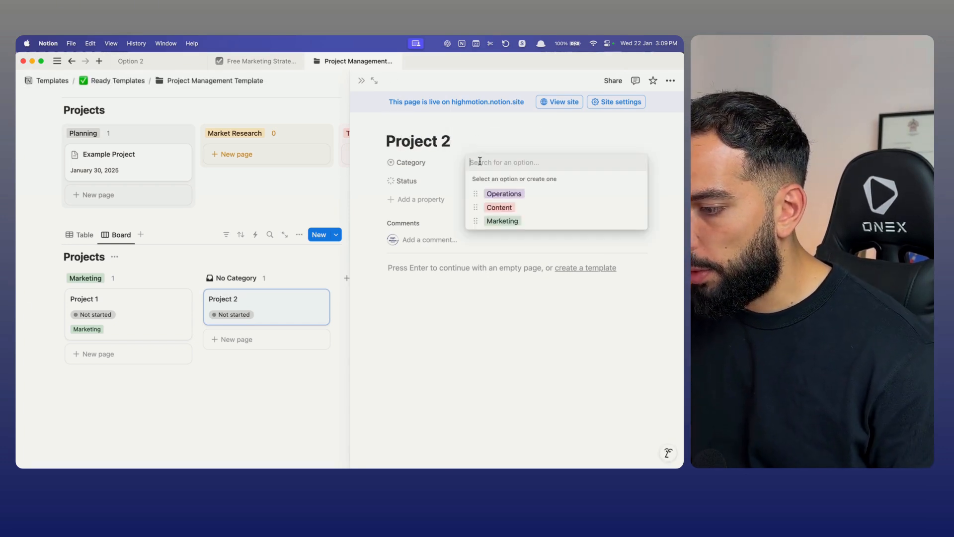
left_click(504, 194)
left_click(269, 392)
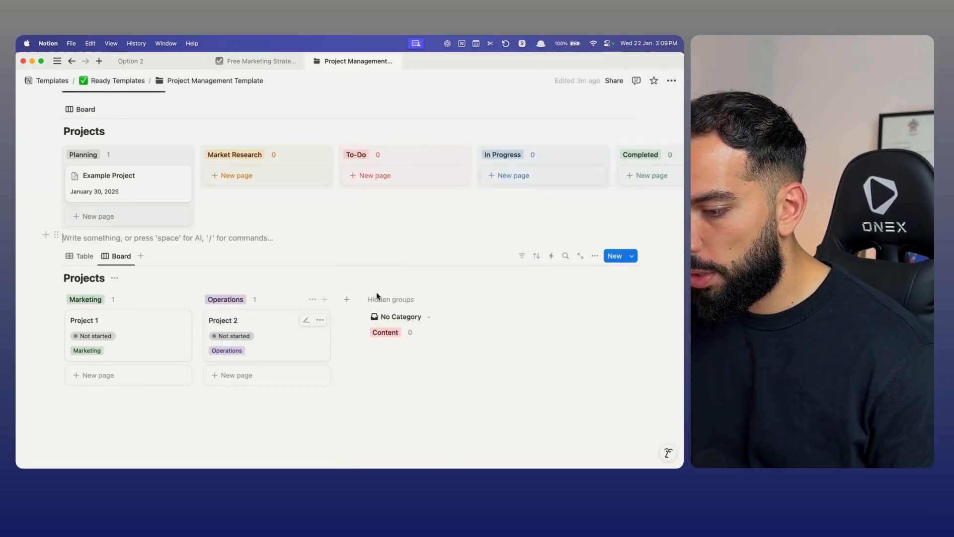
Create a page titled "Project 3" in the new Projects board with the Category set to Content.
left_click(620, 259)
type("Prpject 3")
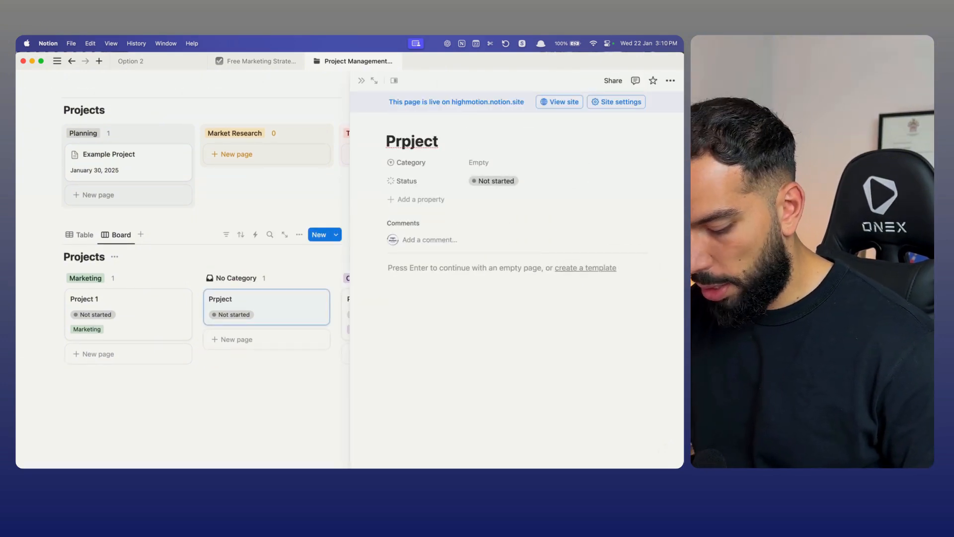
right_click(412, 141)
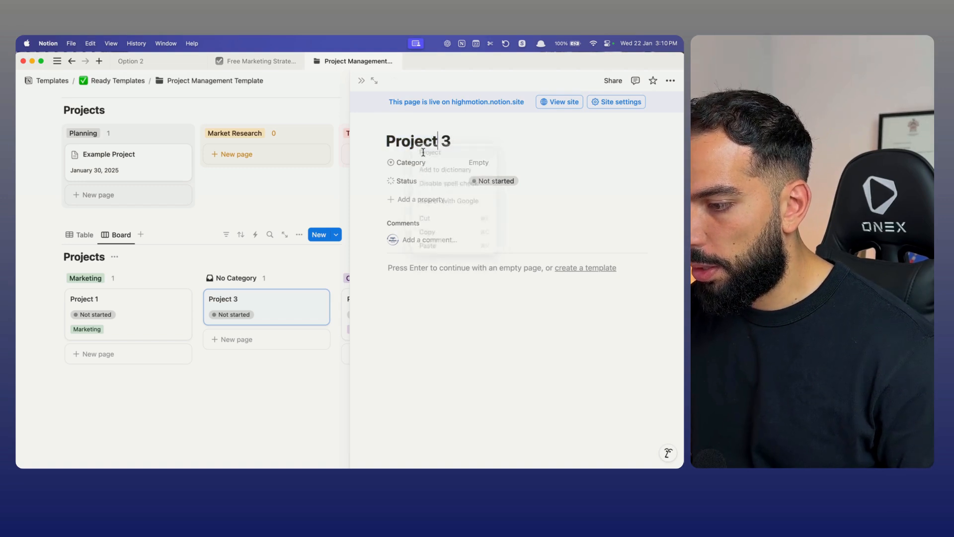
left_click(428, 151)
left_click(470, 162)
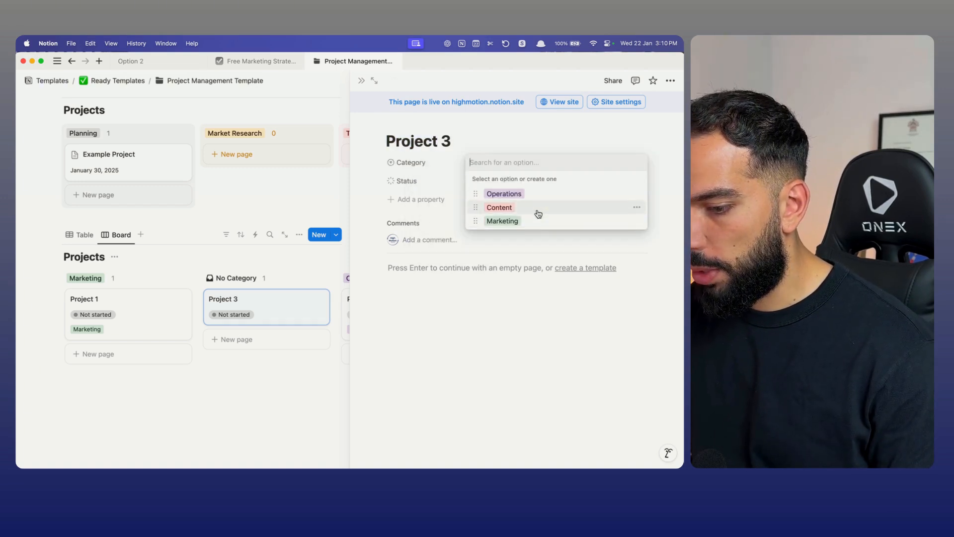
left_click(537, 209)
left_click(361, 80)
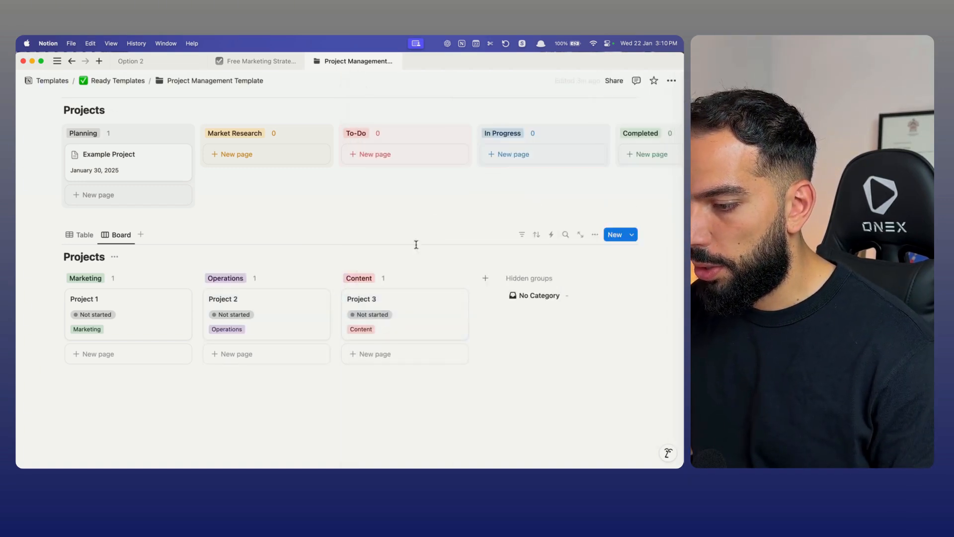
Try moving project cards between the Marketing, Operations and Content groups of the new board.
scroll(397, 199, "up", 1)
scroll(377, 362, "down", 1)
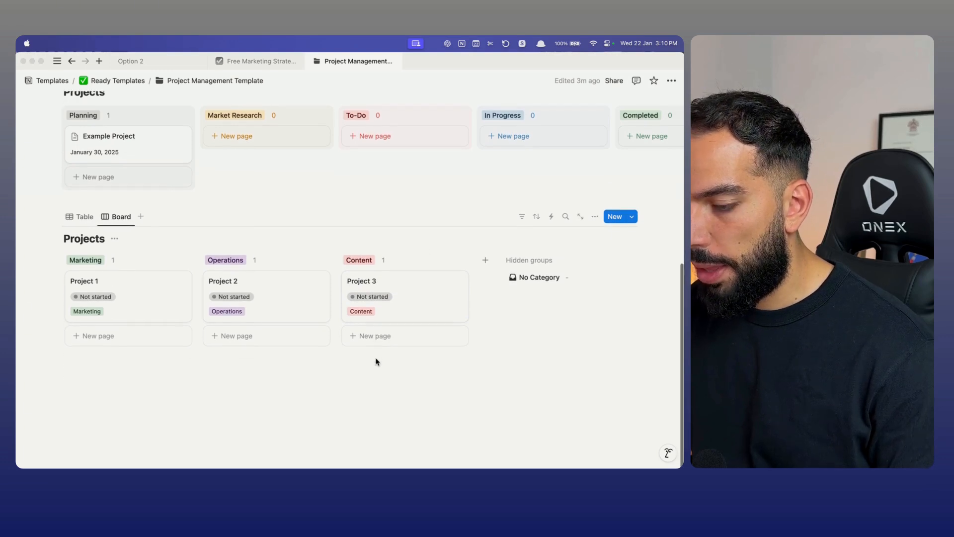
left_click(131, 298)
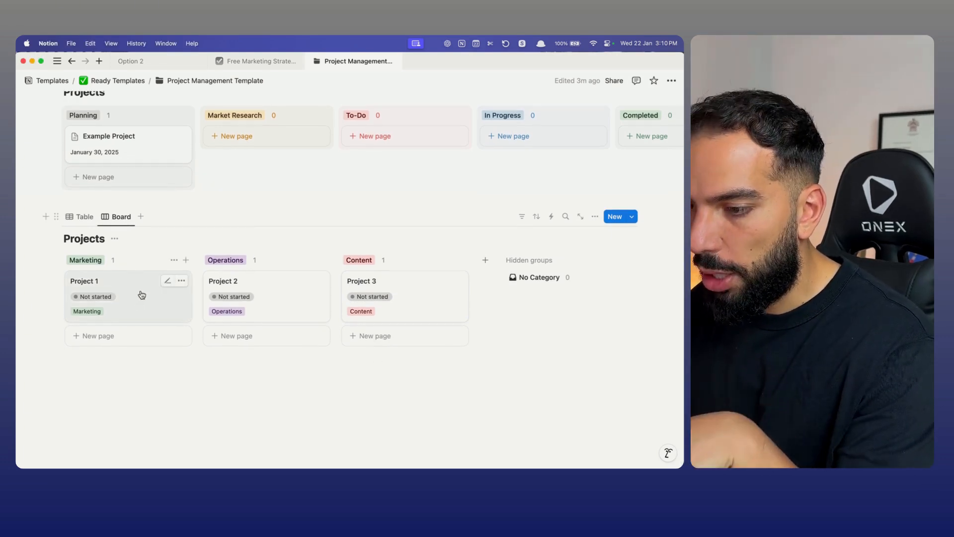
left_click_drag(132, 287, 258, 281)
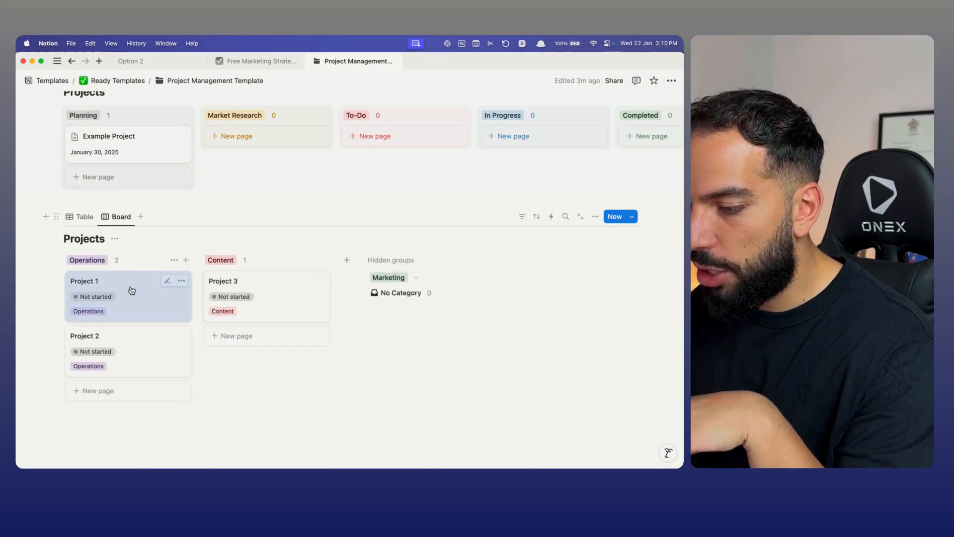
left_click_drag(131, 288, 397, 278)
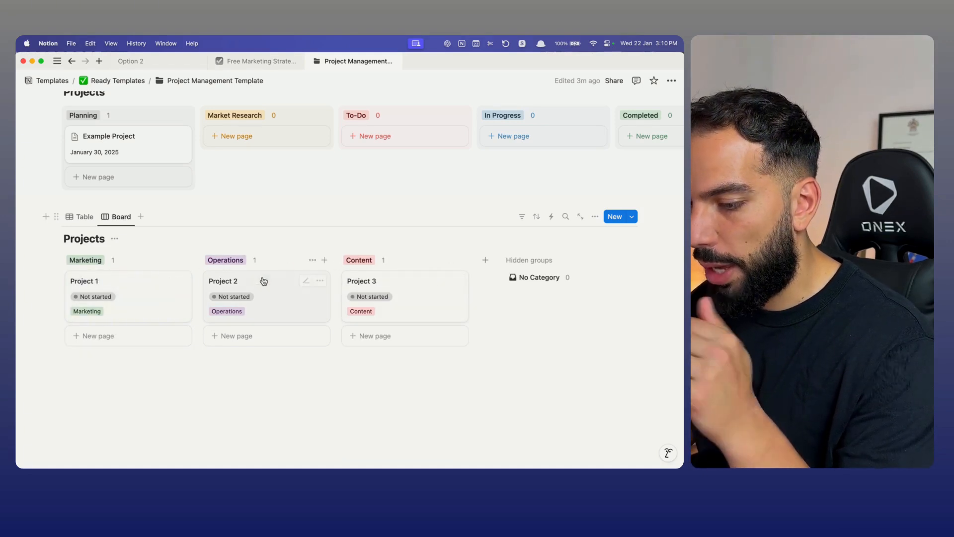
left_click_drag(274, 291, 396, 277)
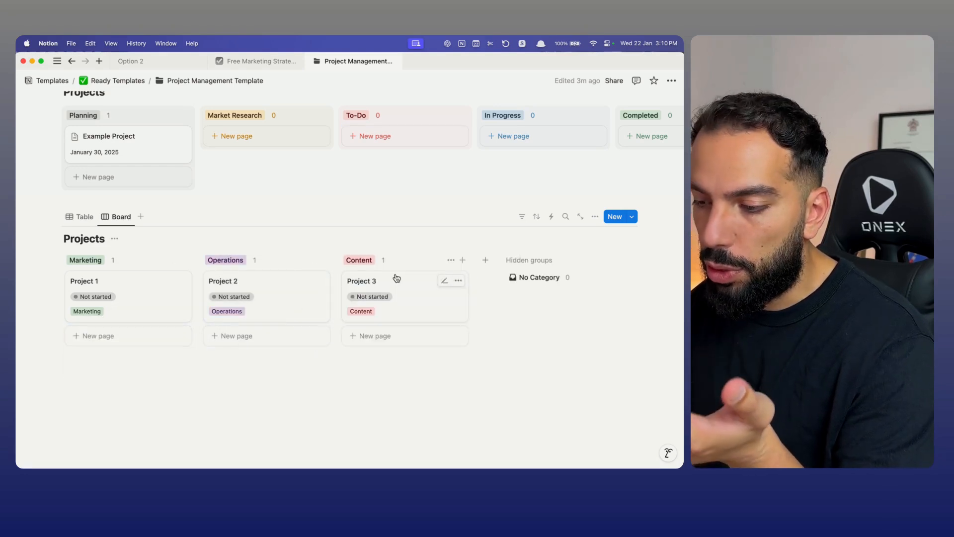
Set the Status of Project 2 to In progress and close the page.
left_click(279, 296)
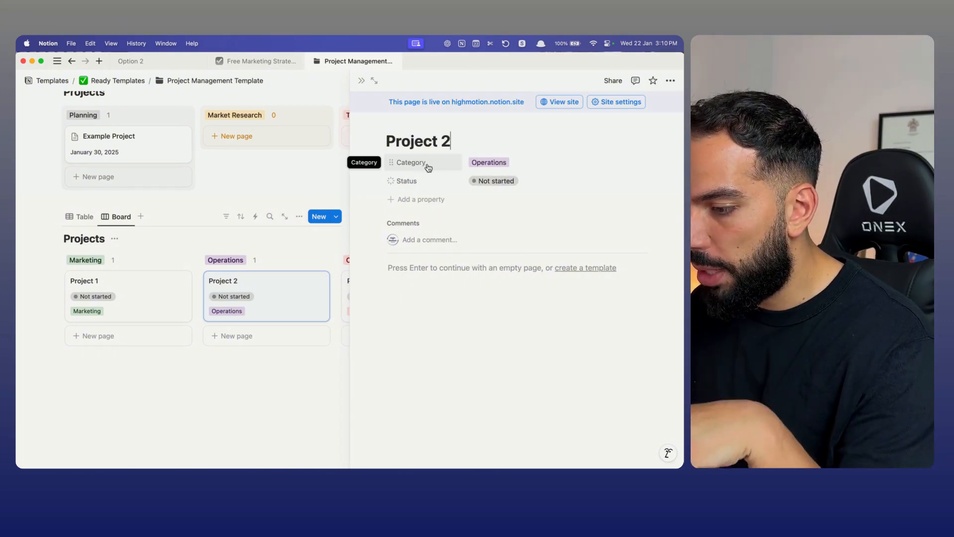
left_click(496, 181)
left_click(462, 309)
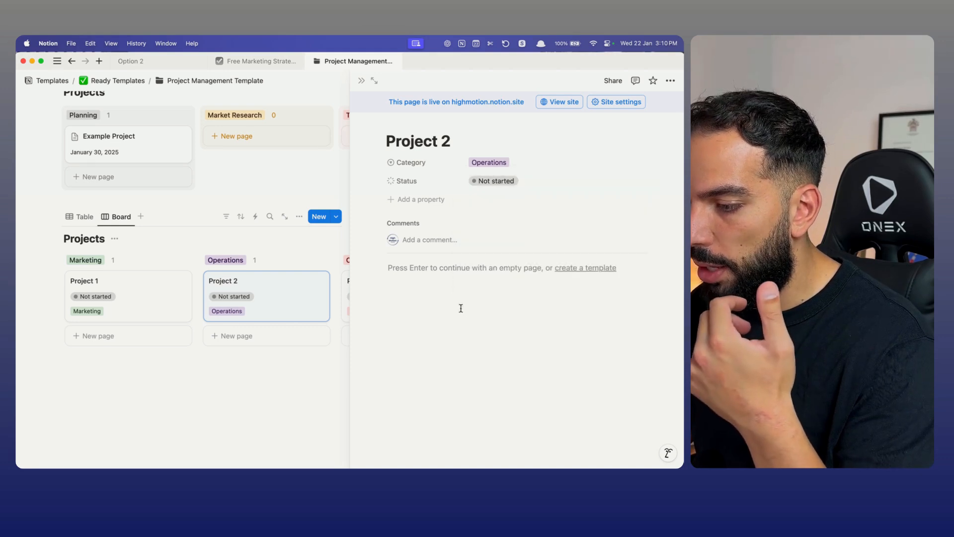
left_click(488, 182)
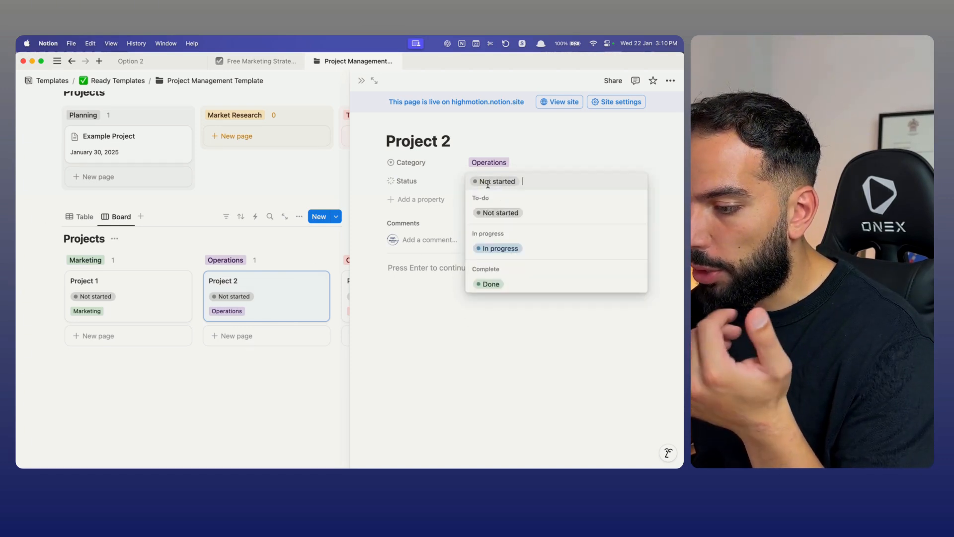
left_click(492, 248)
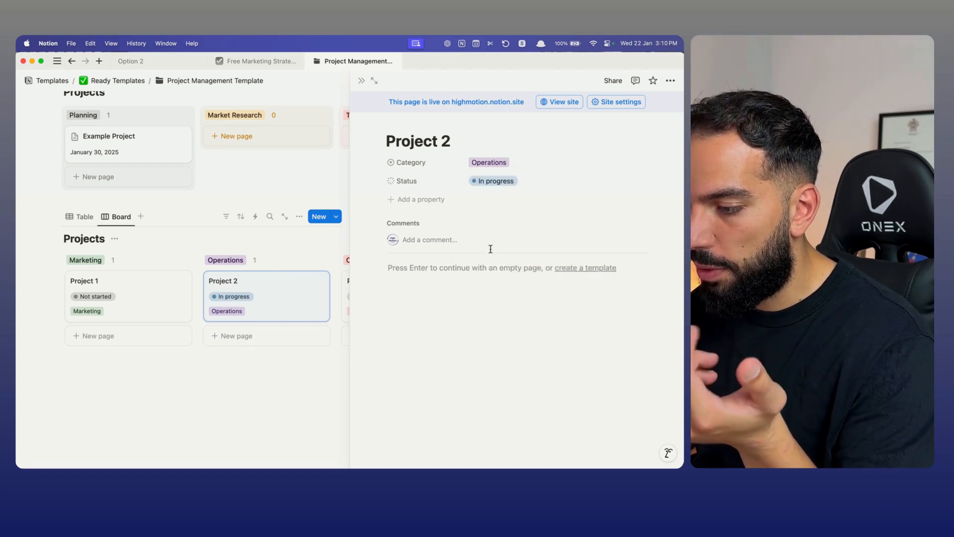
left_click(322, 350)
Set the Status of Project 1 to Done and close the page.
left_click(142, 318)
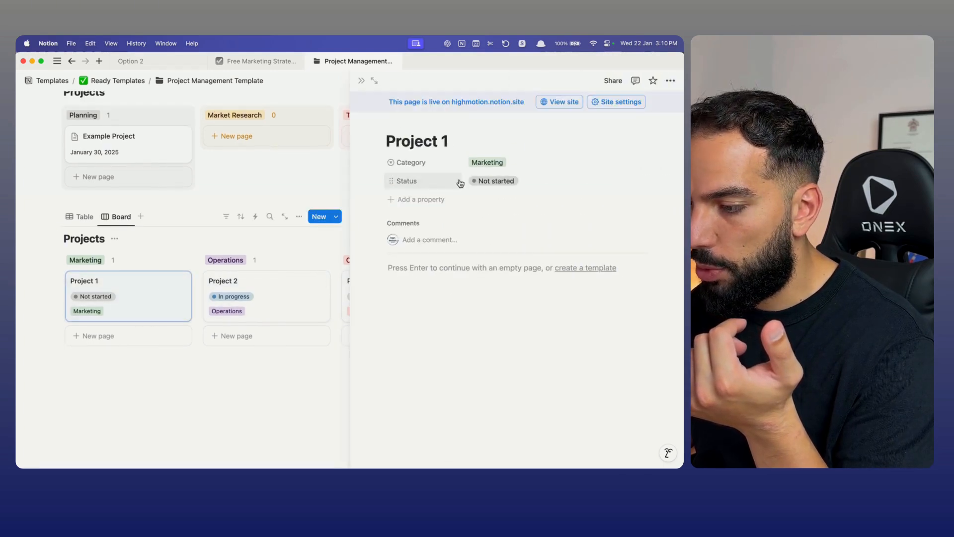
left_click(492, 180)
left_click(486, 282)
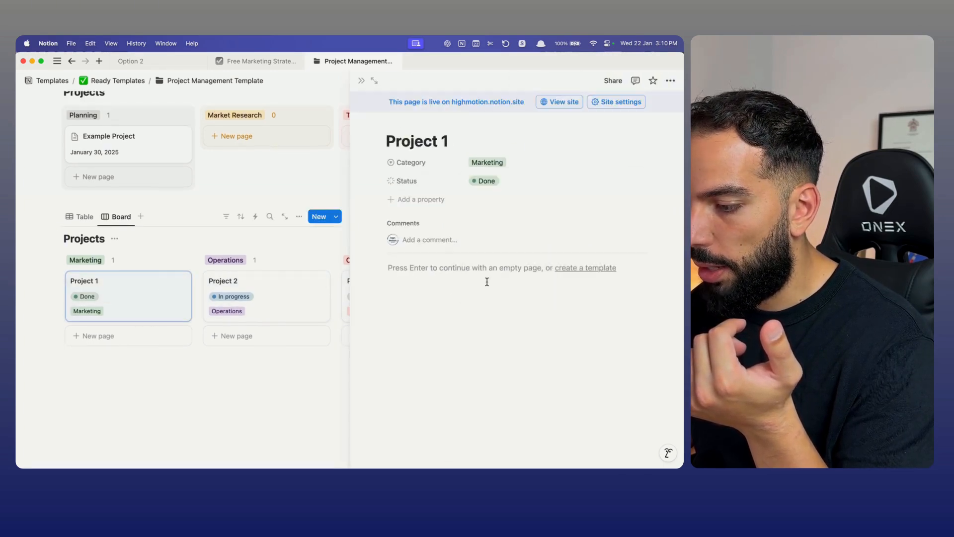
left_click(206, 389)
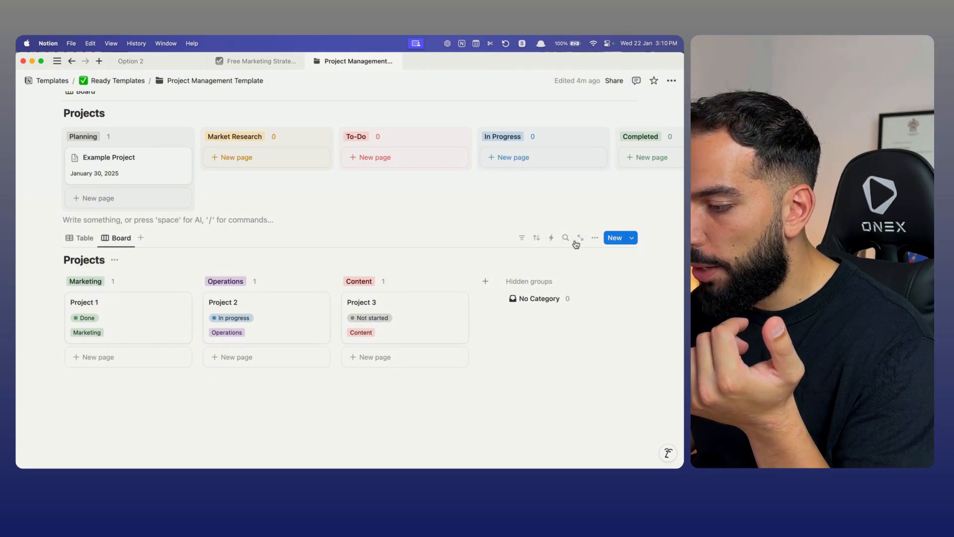
Group the new Projects board by Status instead of Category.
left_click(594, 237)
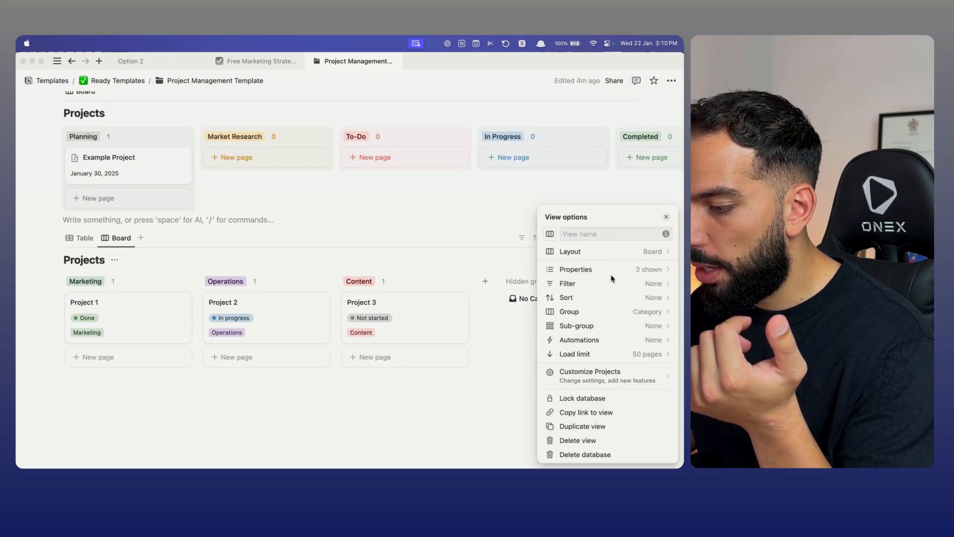
left_click(603, 314)
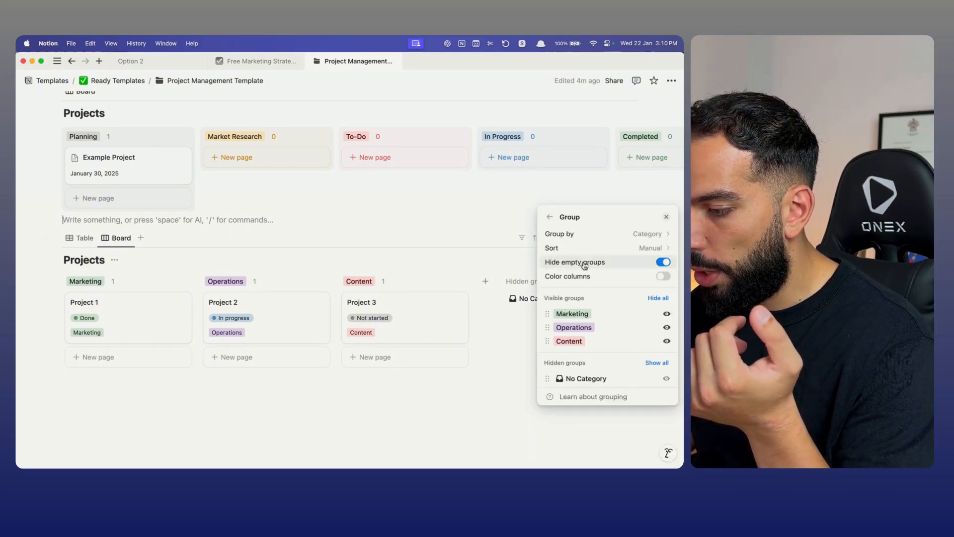
left_click(595, 235)
left_click(596, 285)
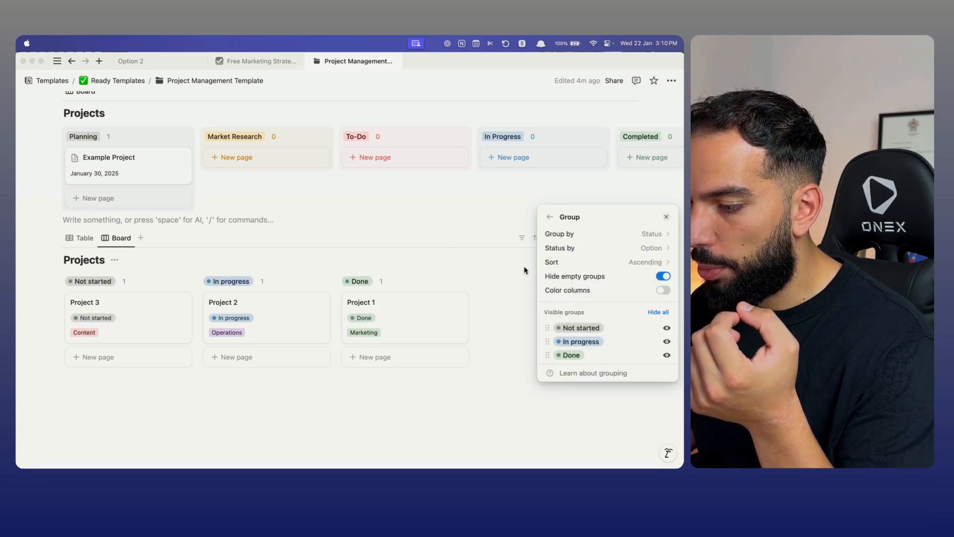
left_click(666, 217)
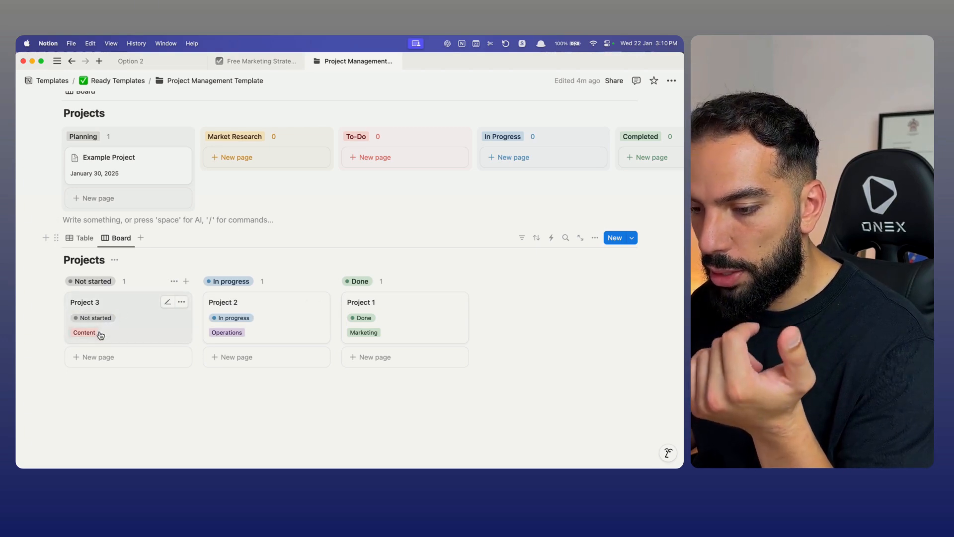
Try moving the Project 3 card from Not started to the In progress and Done groups.
left_click_drag(131, 301, 271, 296)
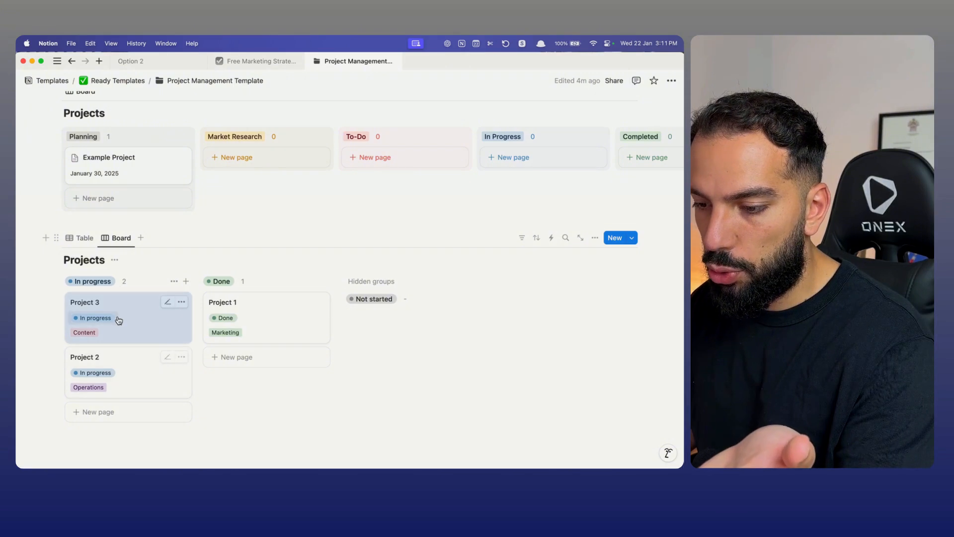
left_click_drag(136, 317, 385, 300)
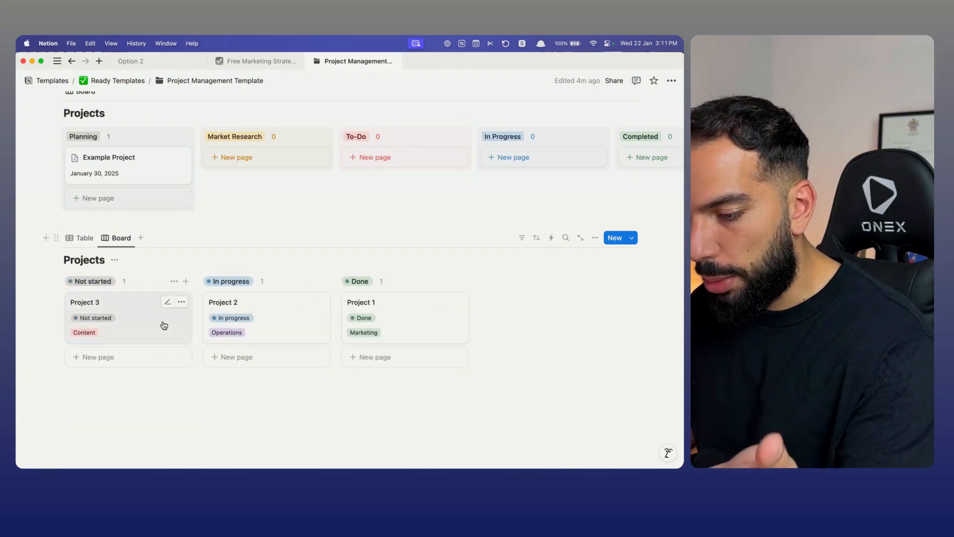
Go from the Project Management Template back to the lead magnet overview page and open its Option 3 page.
scroll(164, 326, "up", 1)
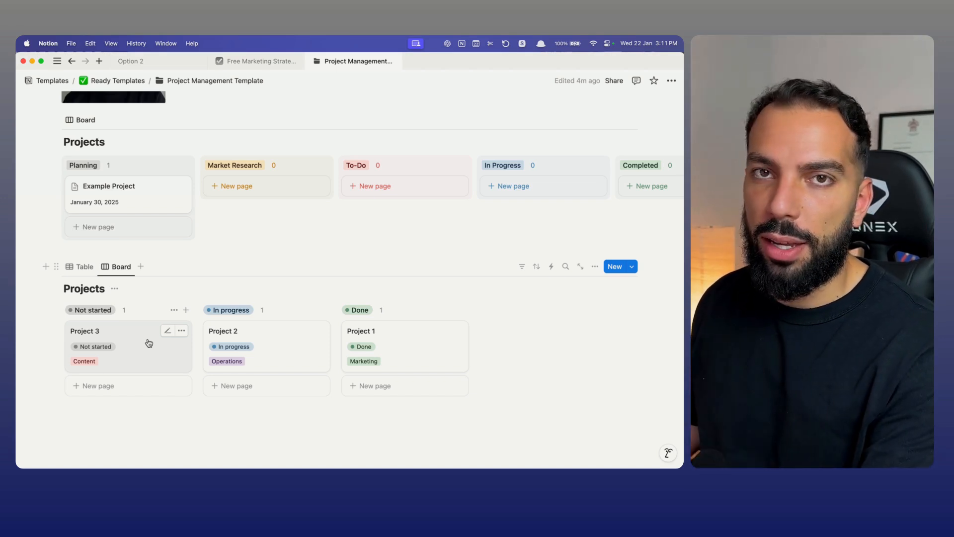
scroll(174, 330, "up", 3)
scroll(176, 327, "up", 6)
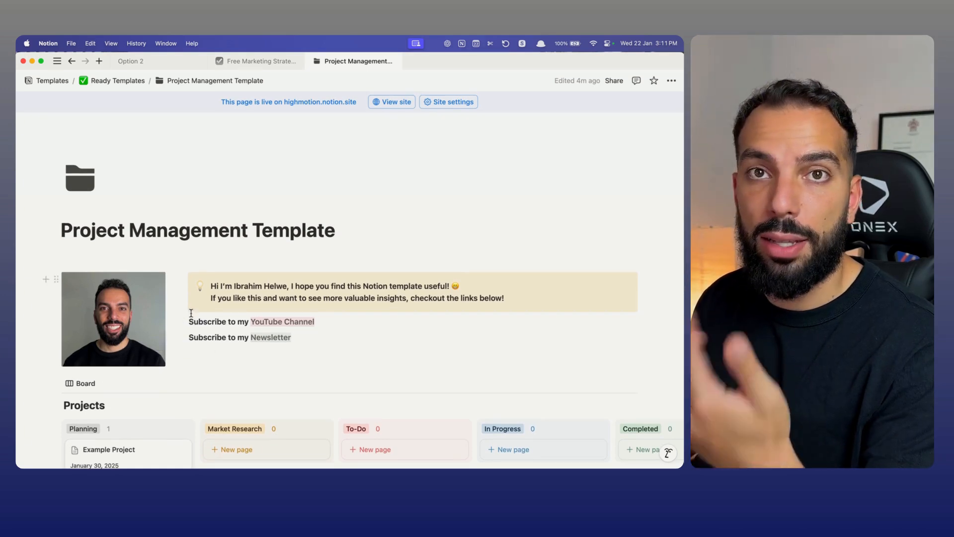
left_click(125, 62)
left_click(74, 80)
left_click(219, 312)
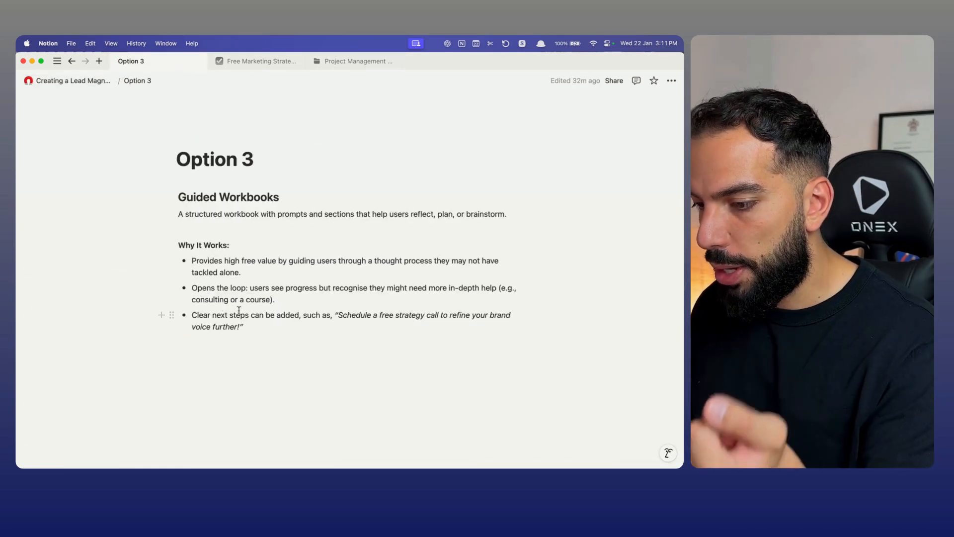
Read the Guided Workbooks description and each "Why It Works" point, and return to the "Creating a Lead Magnet in Notion" page.
triple_click(196, 194)
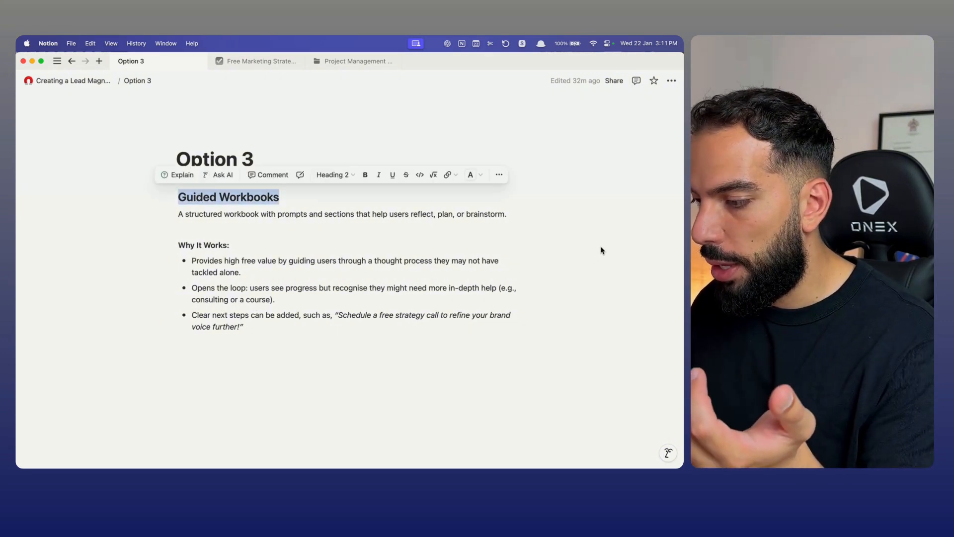
triple_click(226, 214)
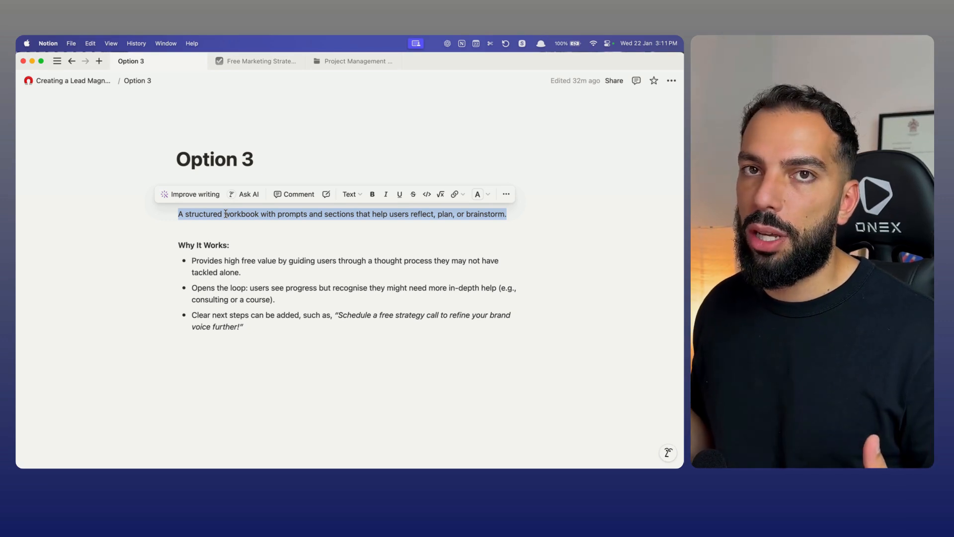
left_click(204, 285)
left_click_drag(192, 261, 258, 270)
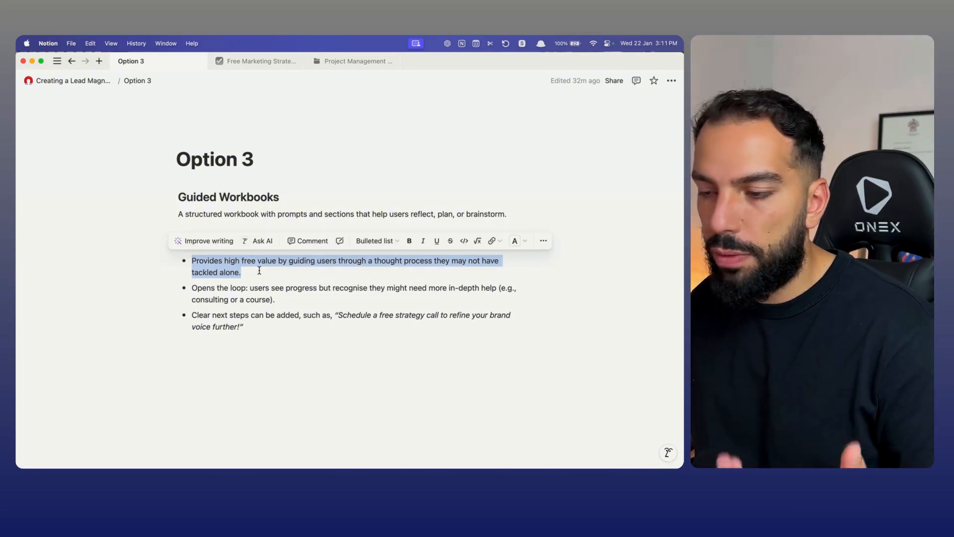
left_click(259, 270)
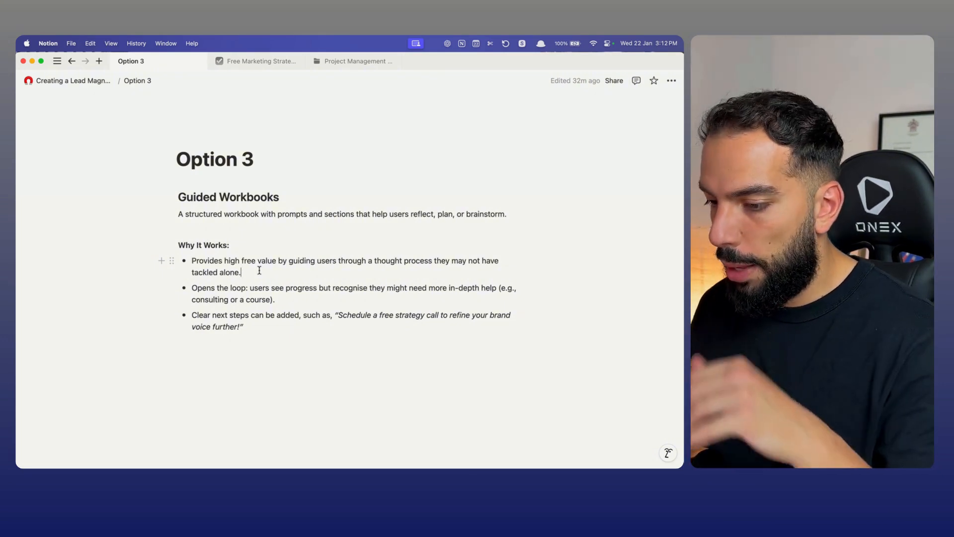
left_click(244, 288)
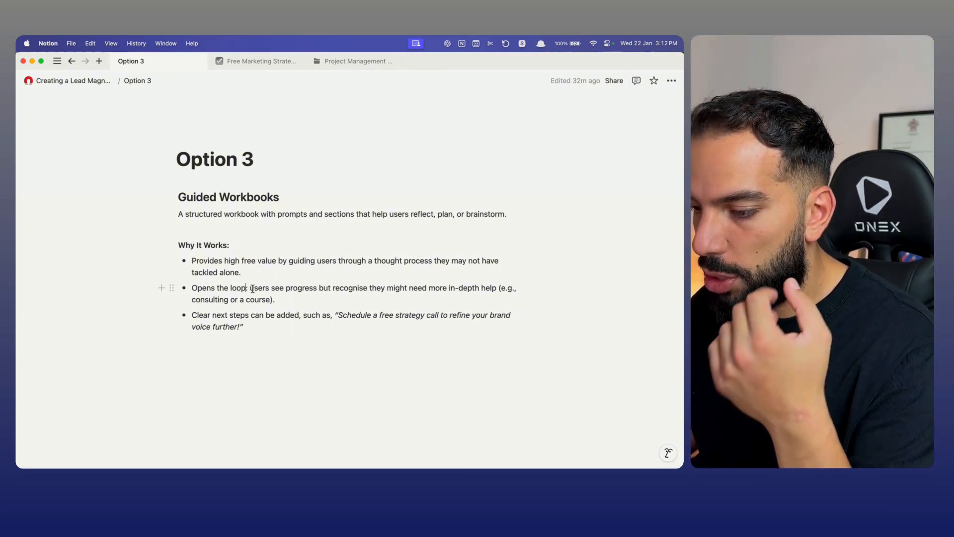
left_click_drag(251, 289, 408, 300)
left_click(407, 303)
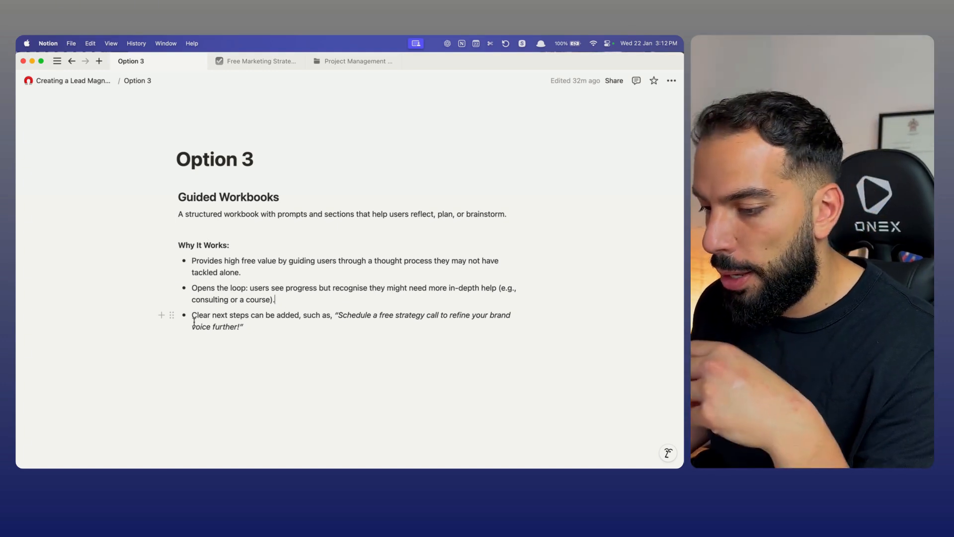
left_click_drag(192, 317, 471, 327)
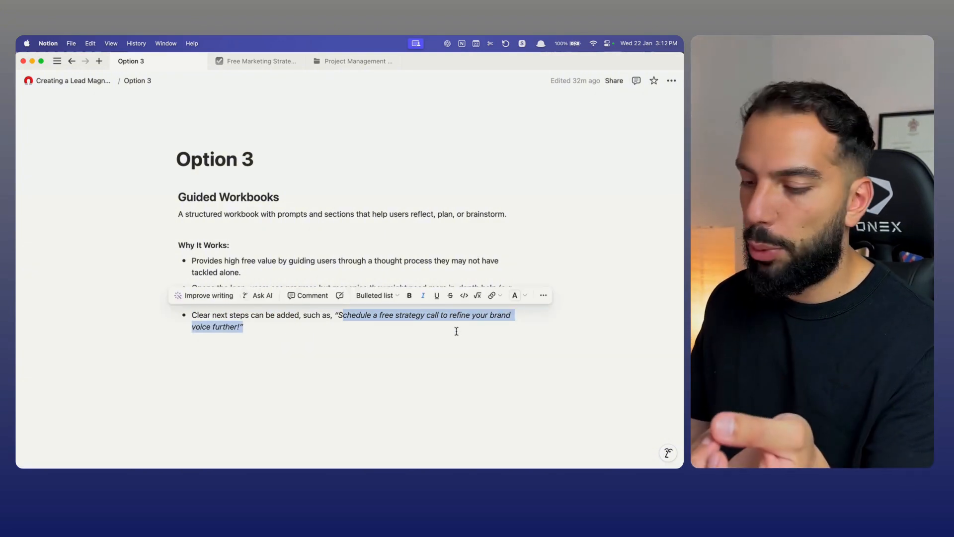
left_click(375, 329)
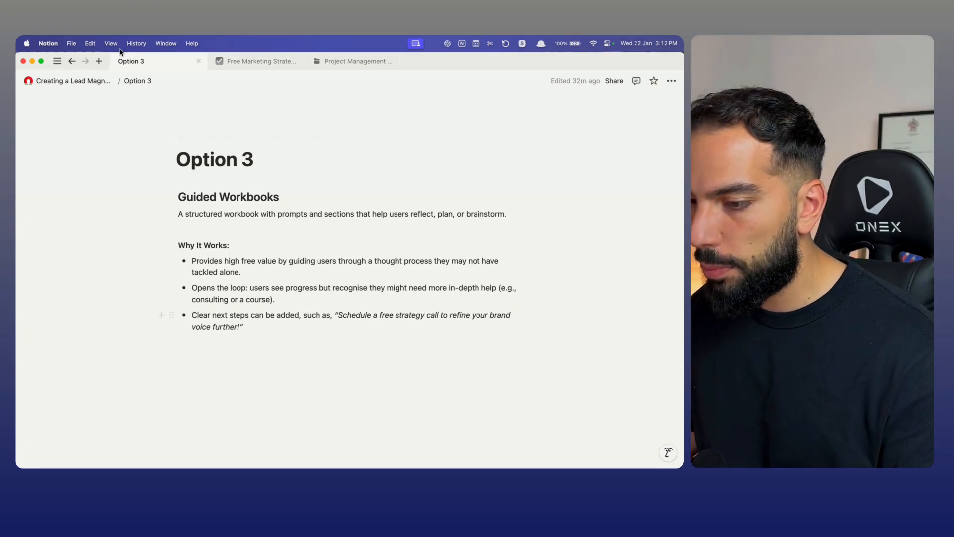
left_click(94, 80)
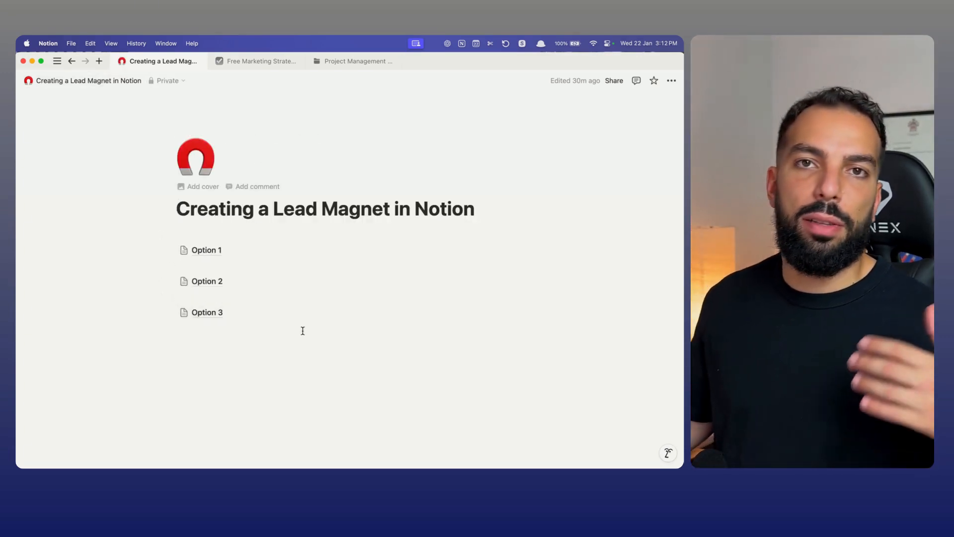